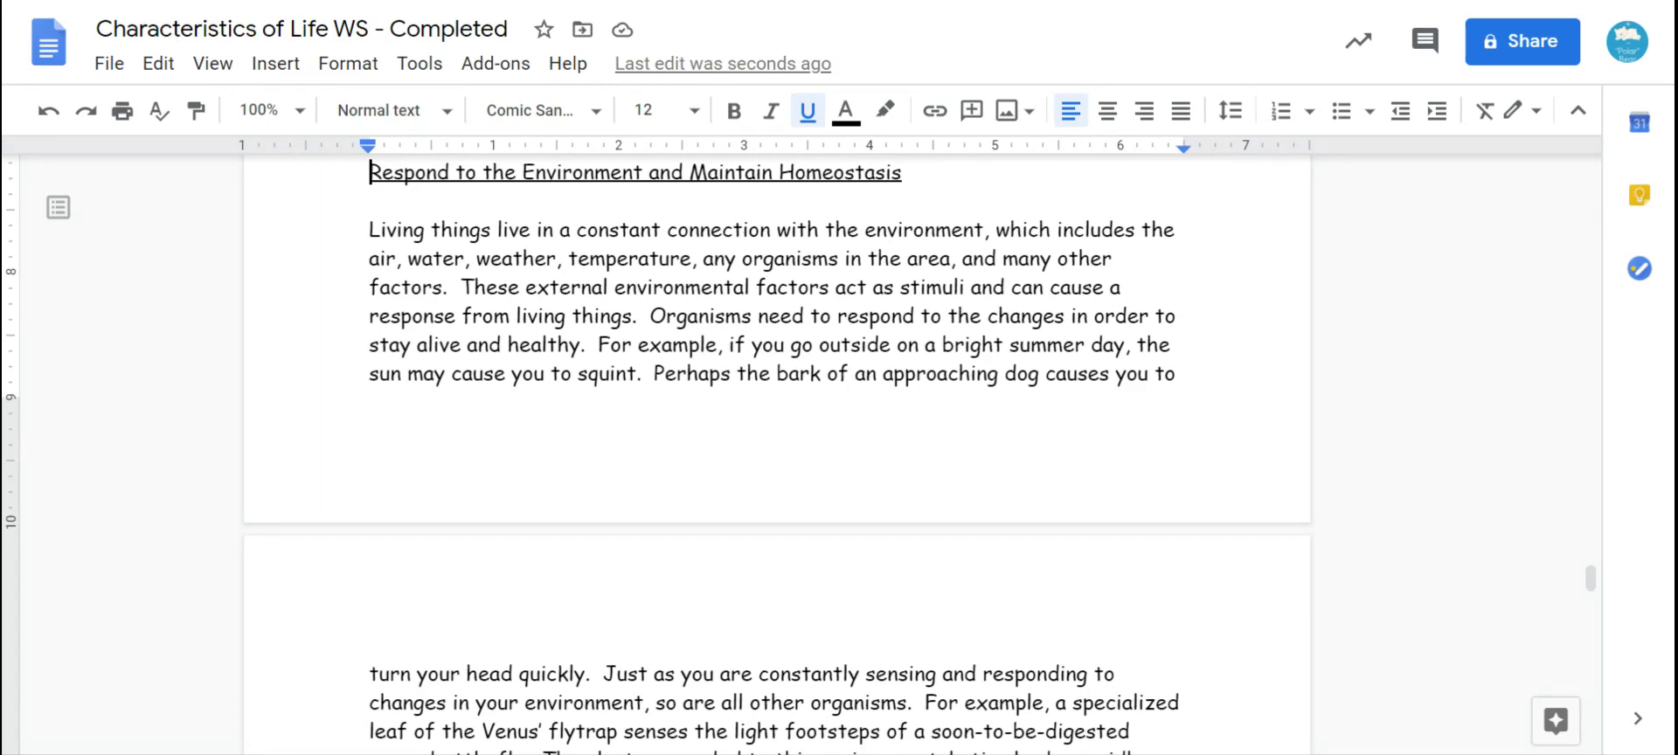
Step: Read the passage "Respond to the Environment and Maintain Homeostasis" through to the questions that follow it
scroll(1554, 365, "down", 5)
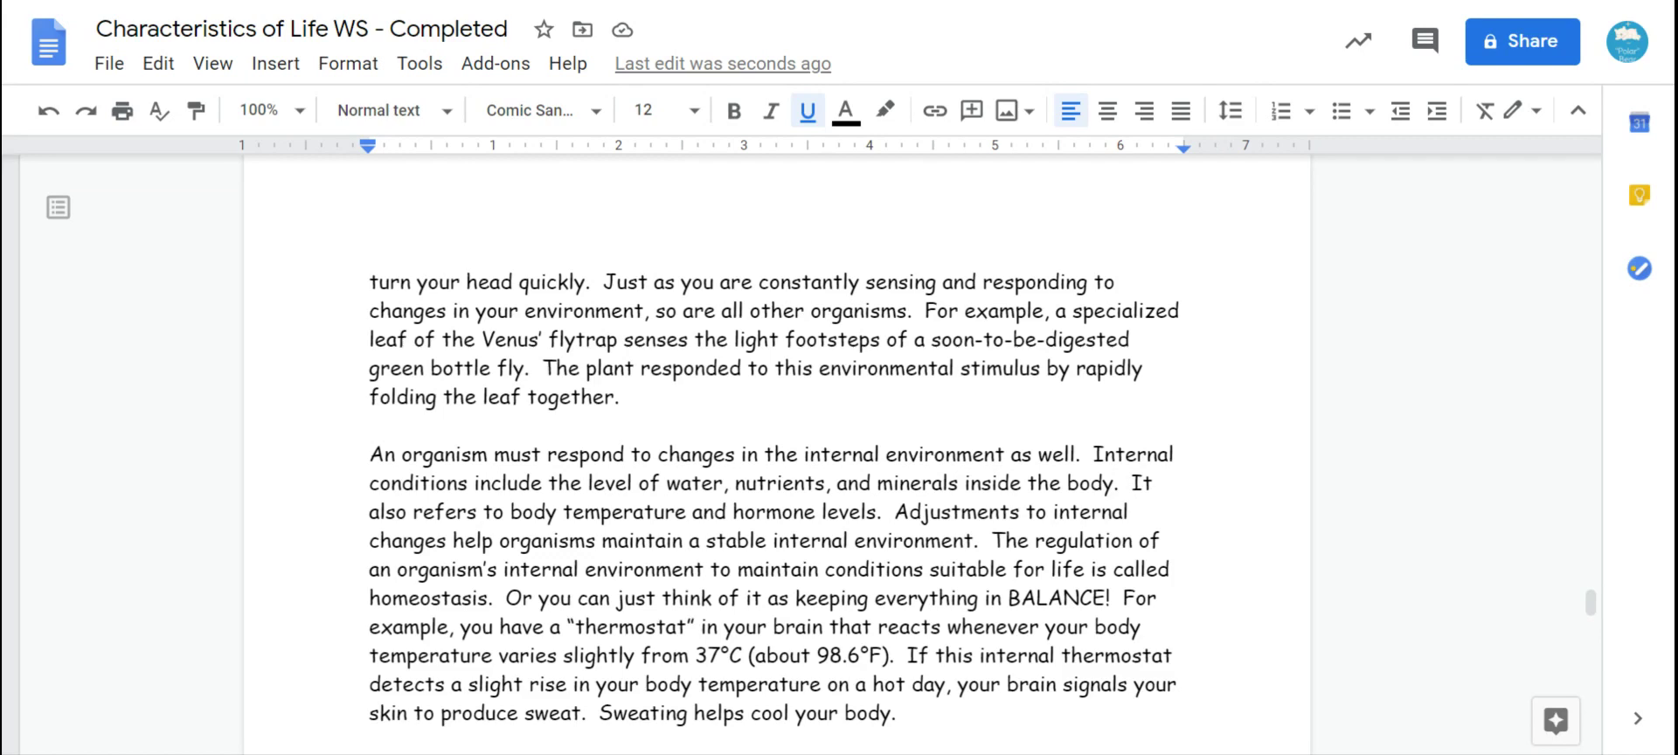
scroll(777, 437, "down", 3)
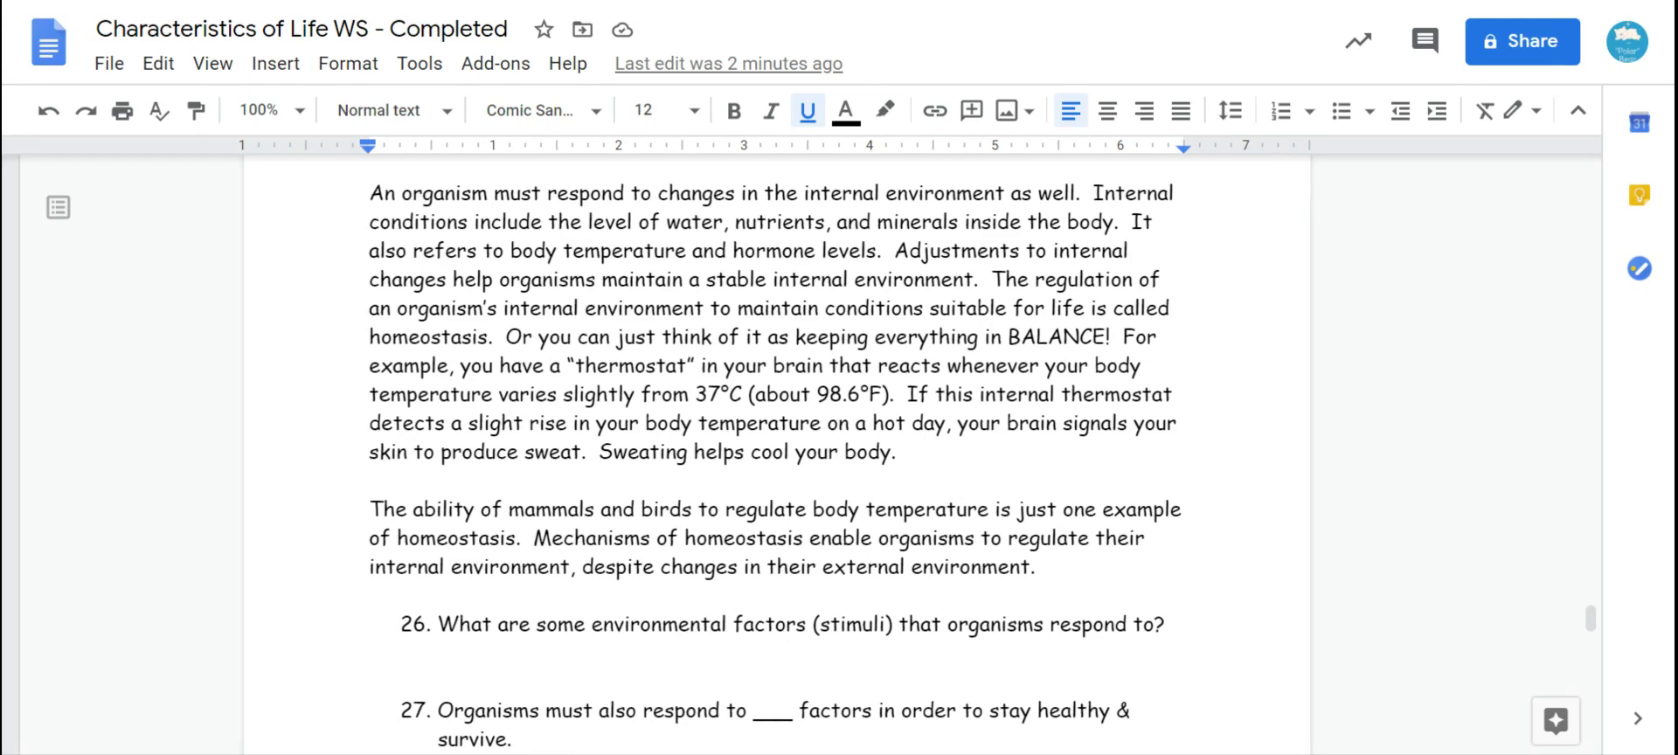
scroll(1478, 347, "up", 8)
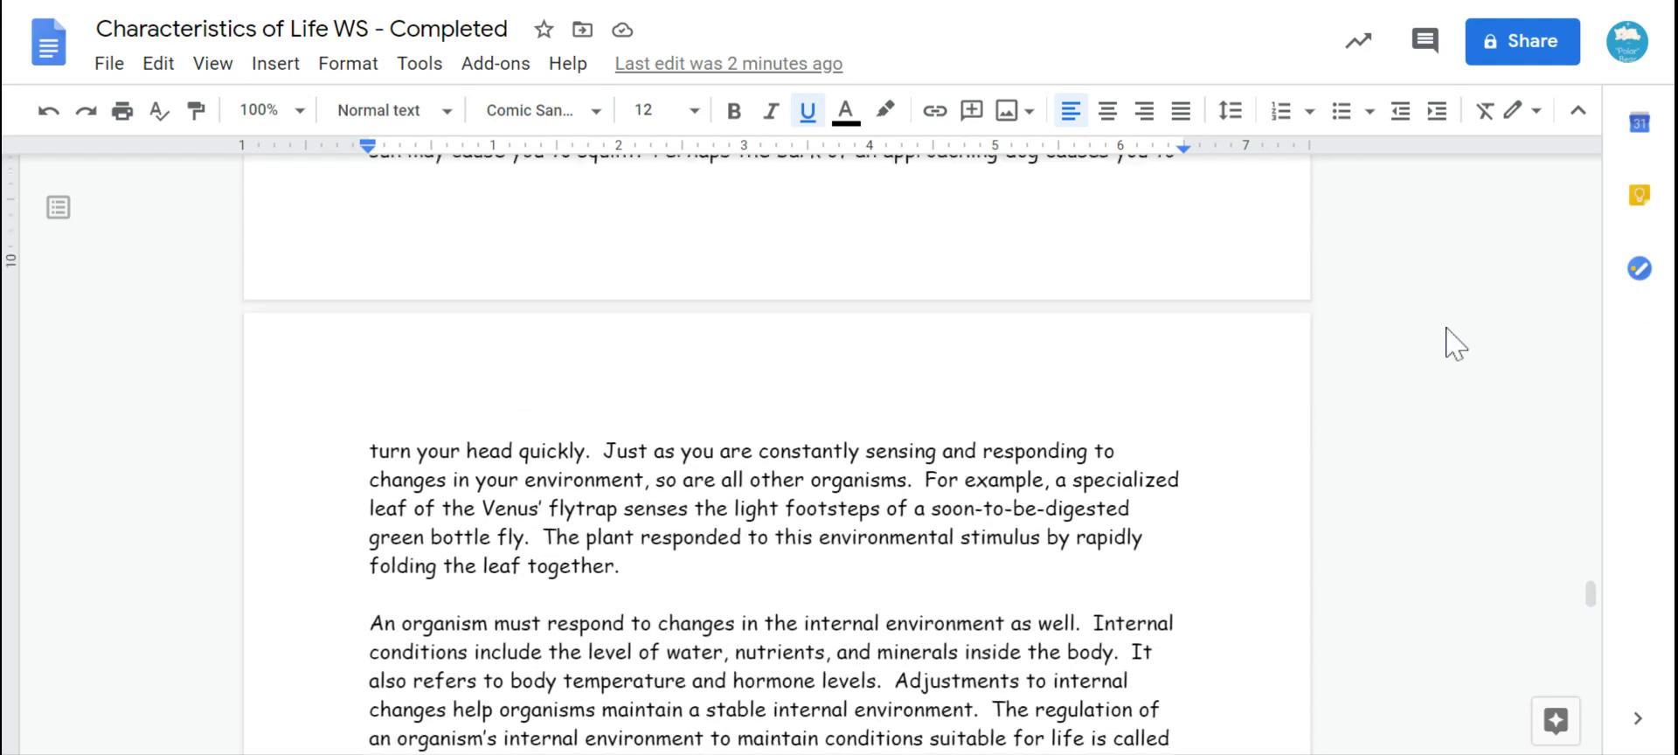
scroll(1443, 335, "up", 2)
scroll(1443, 335, "down", 2)
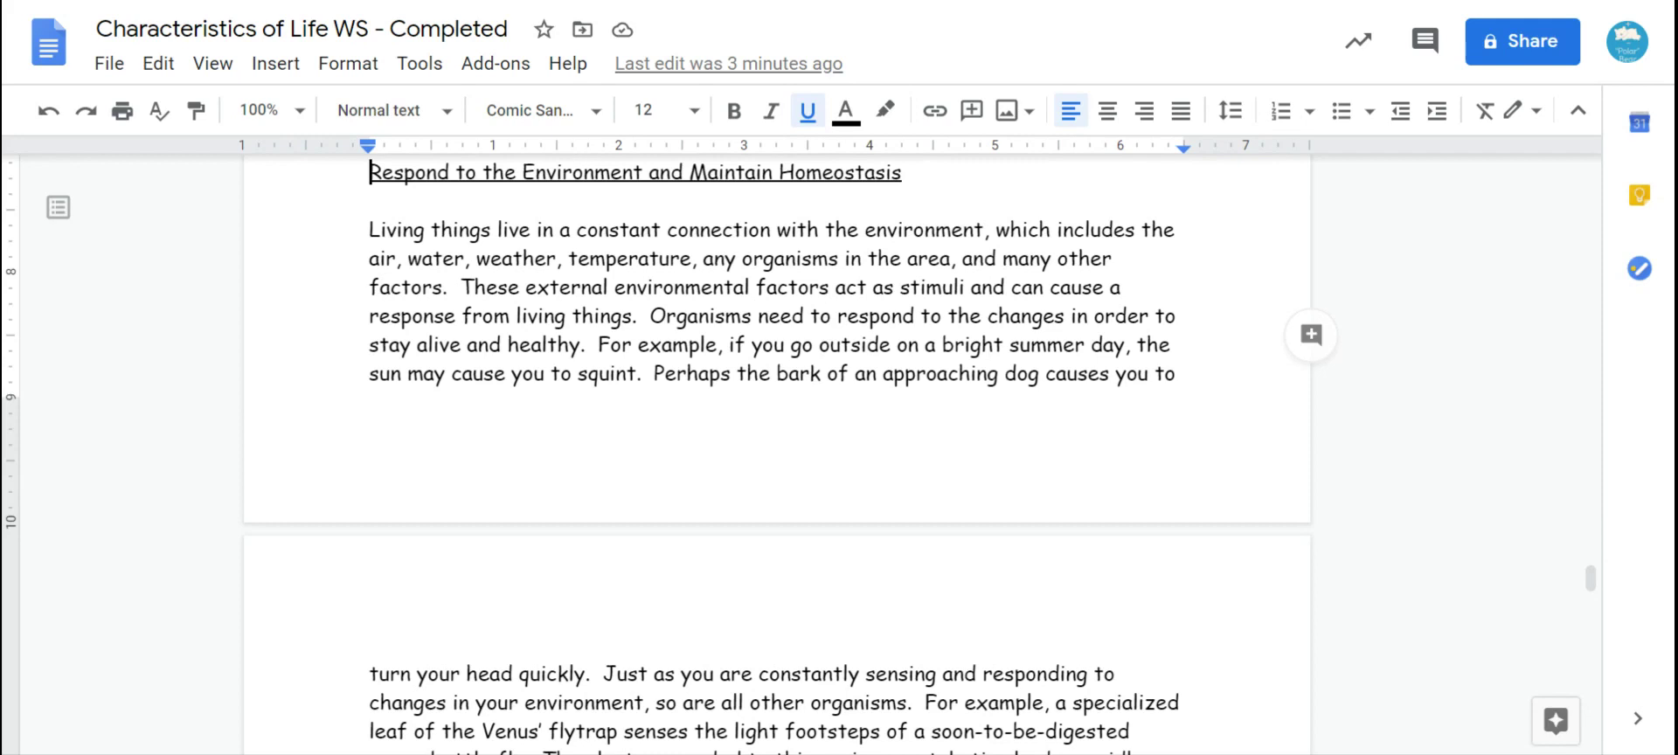
scroll(776, 455, "down", 3)
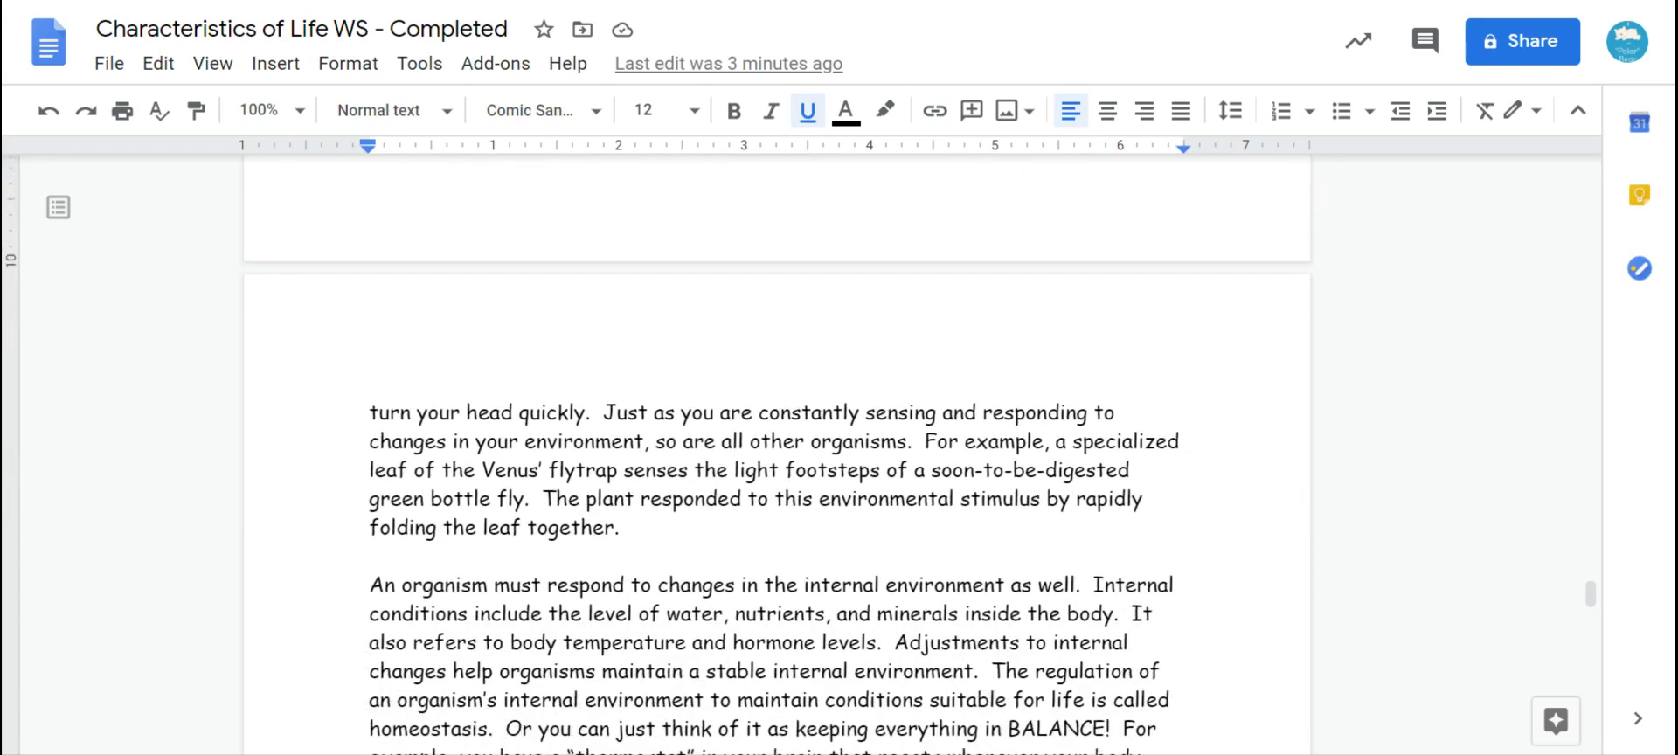
scroll(776, 455, "down", 5)
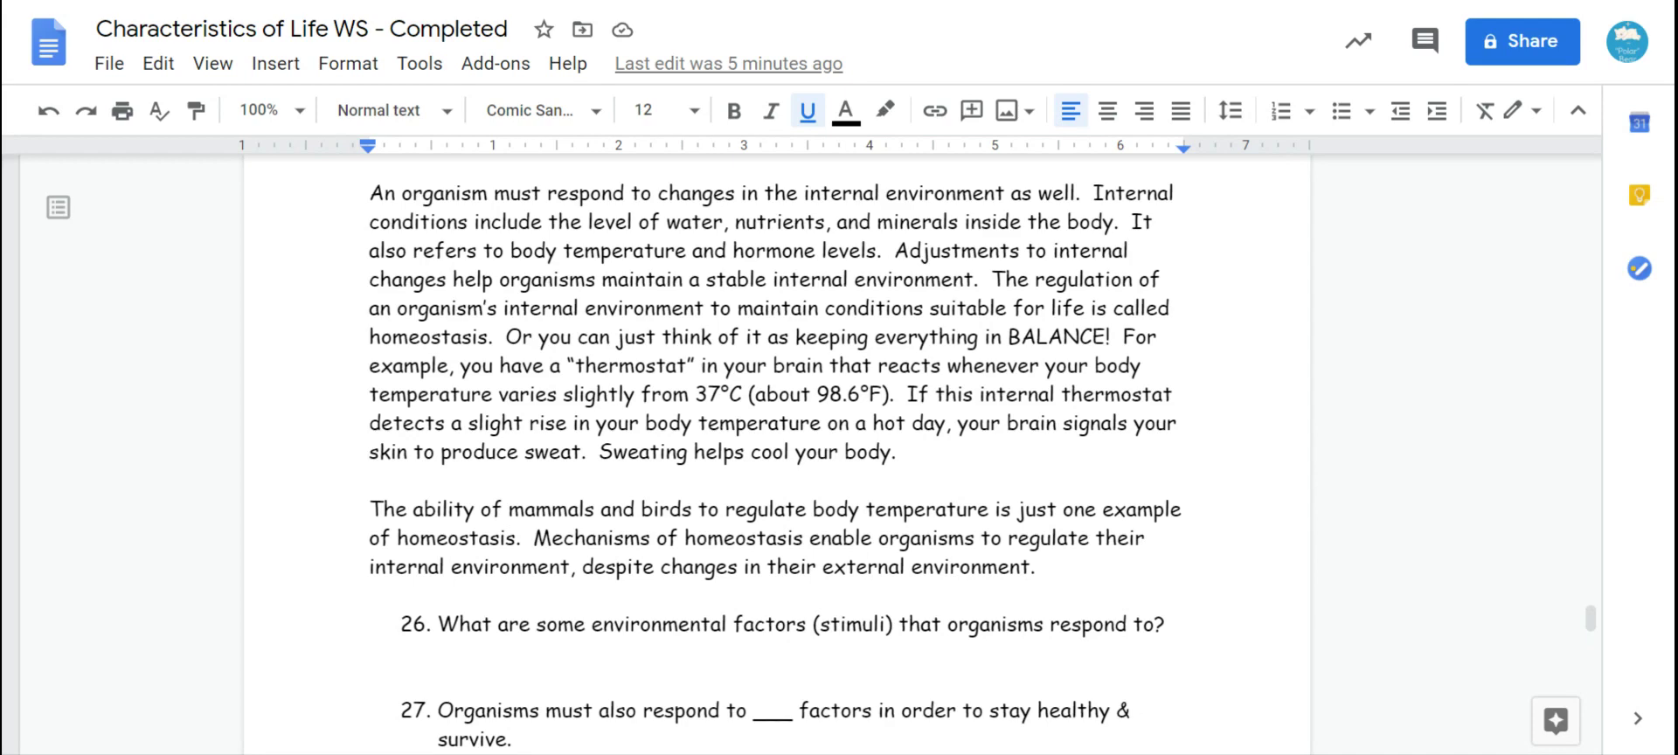
Step: Answer question 26 on a new line below it with "Temperature, other organisms, etc."
left_click(1167, 624)
key("Return")
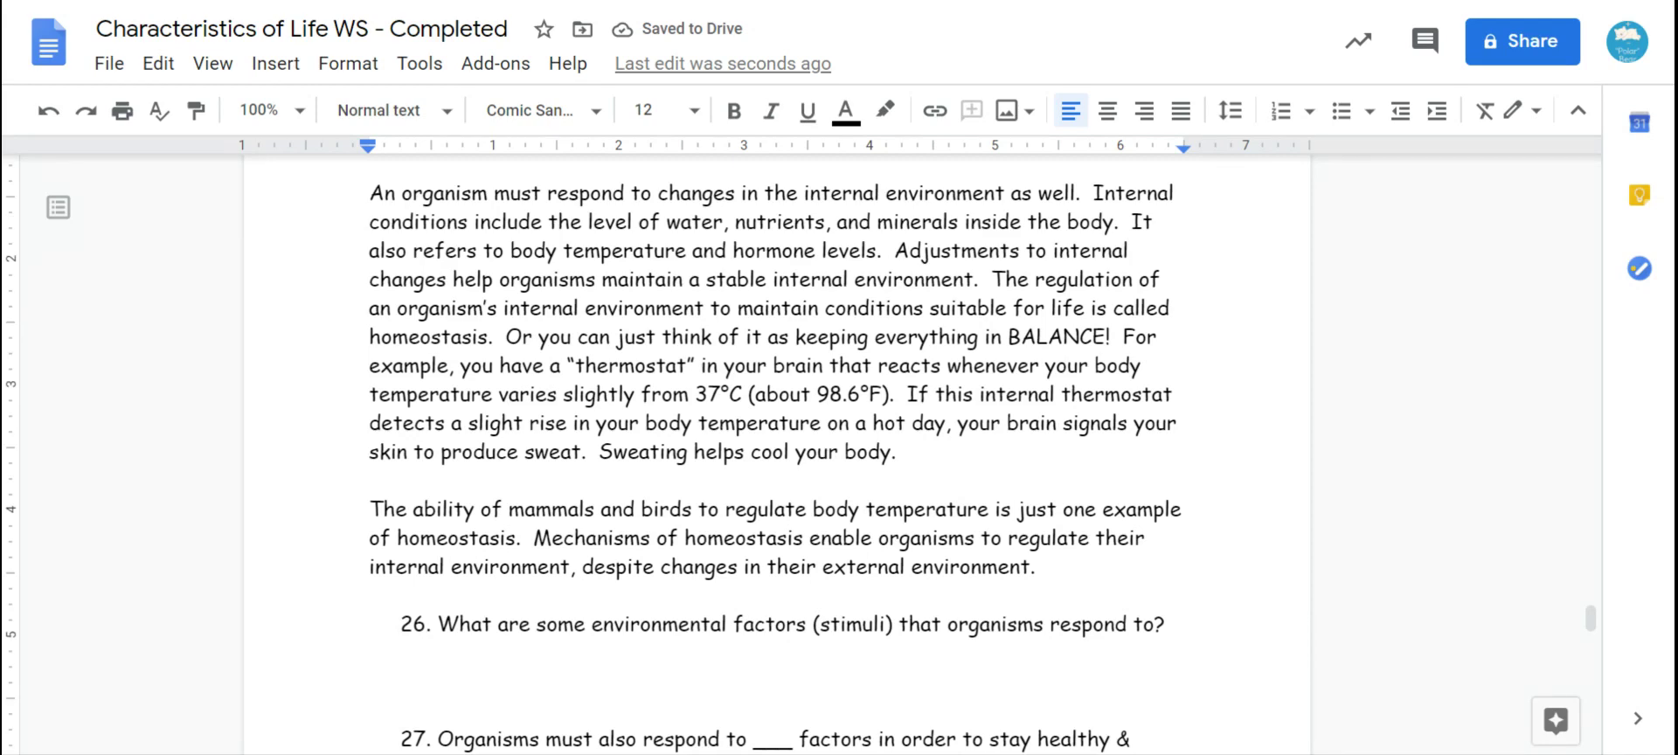
scroll(776, 455, "up", 5)
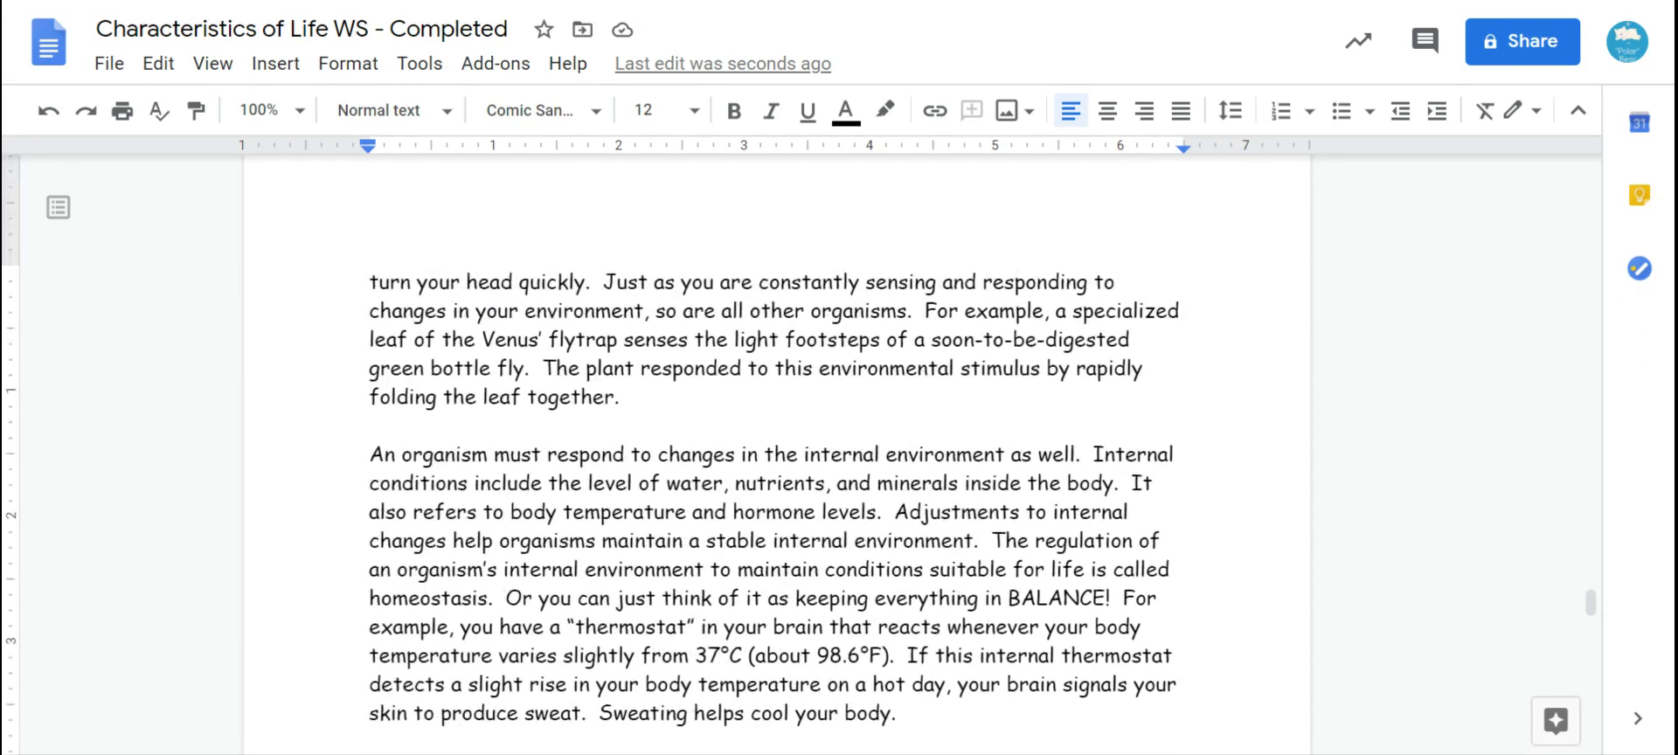
scroll(777, 455, "up", 3)
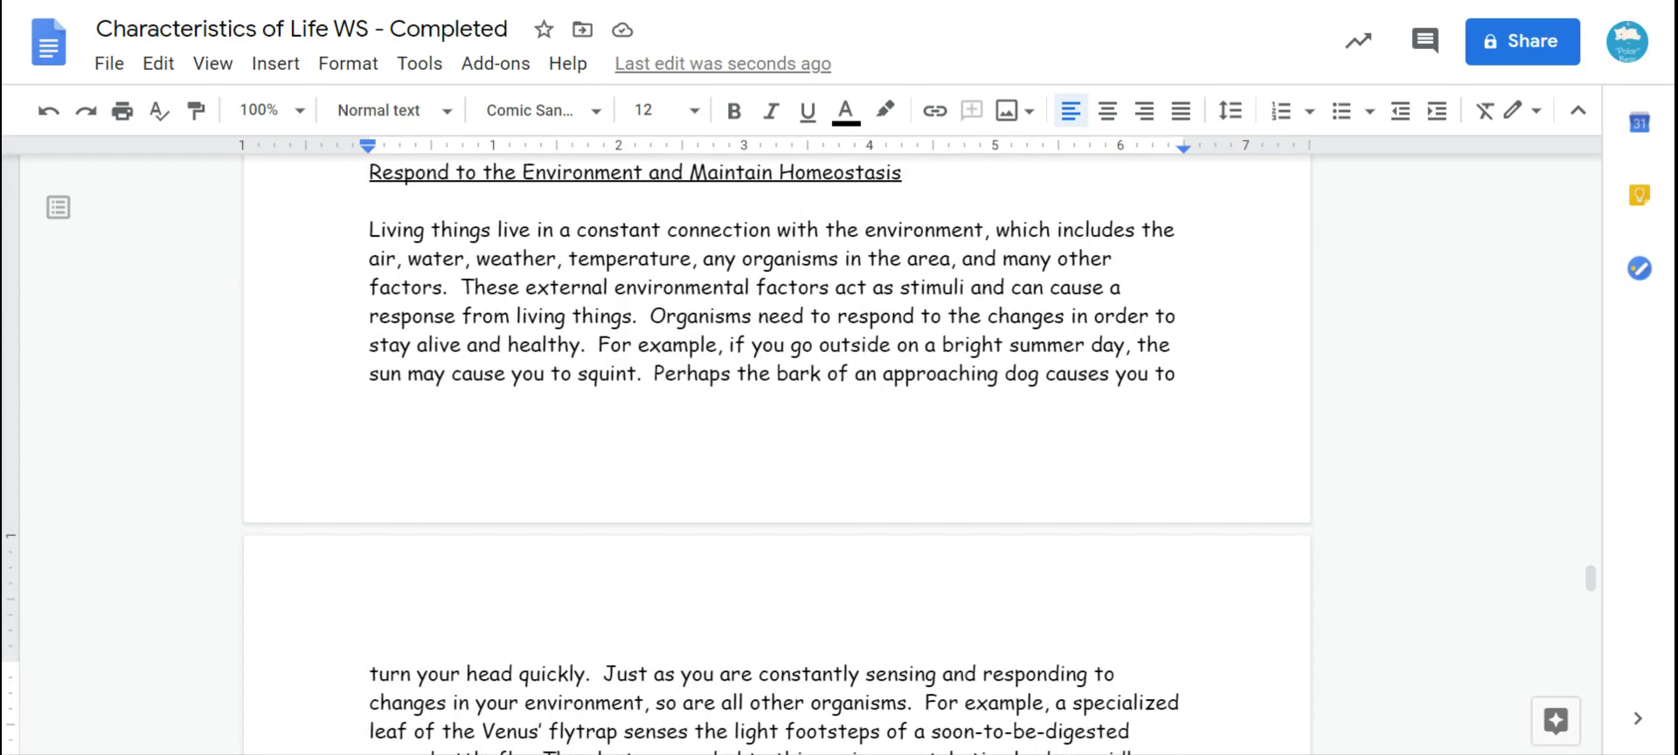
scroll(777, 455, "down", 13)
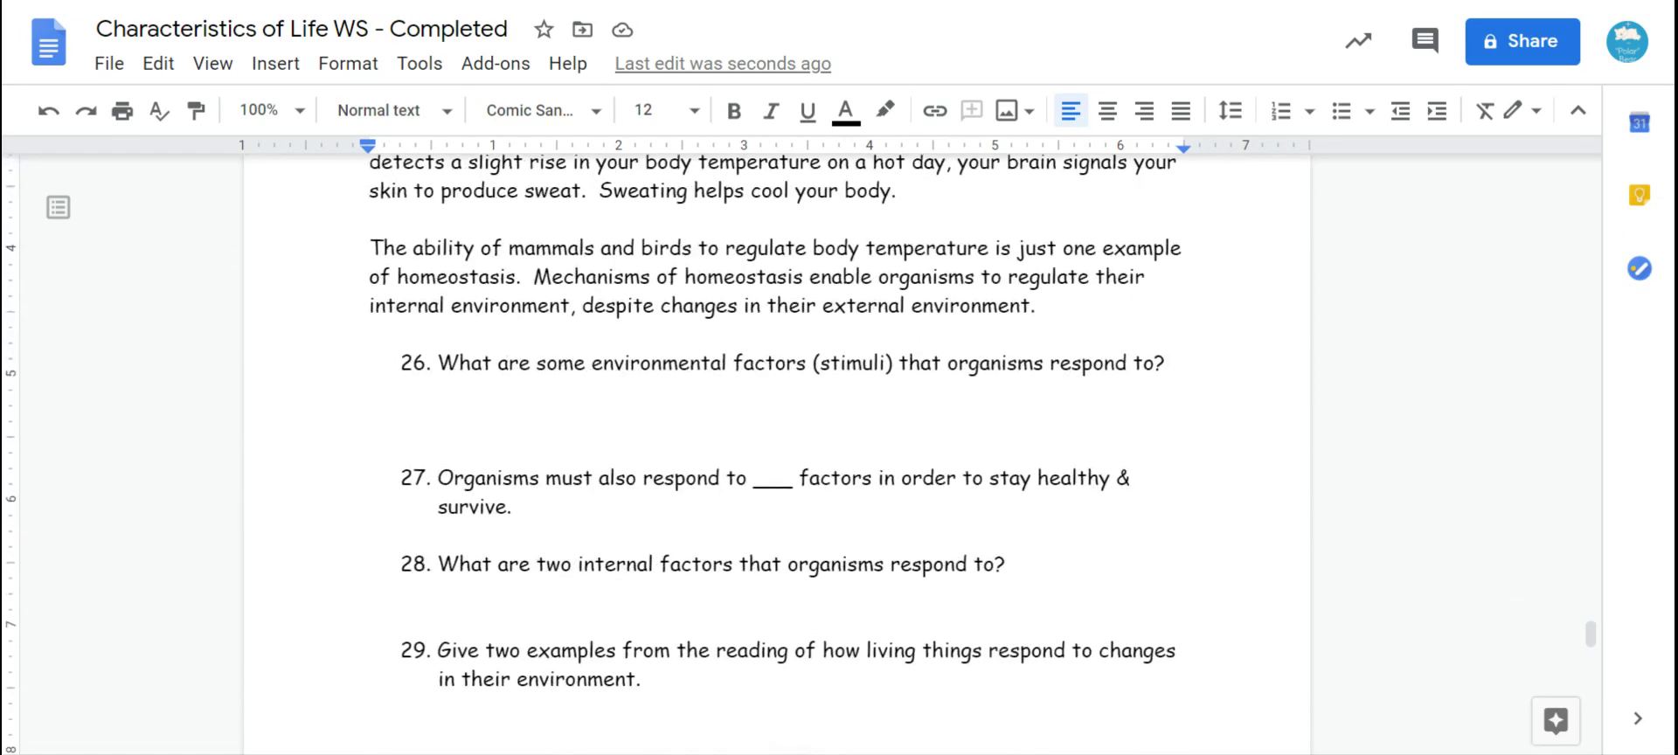
type("Tempera")
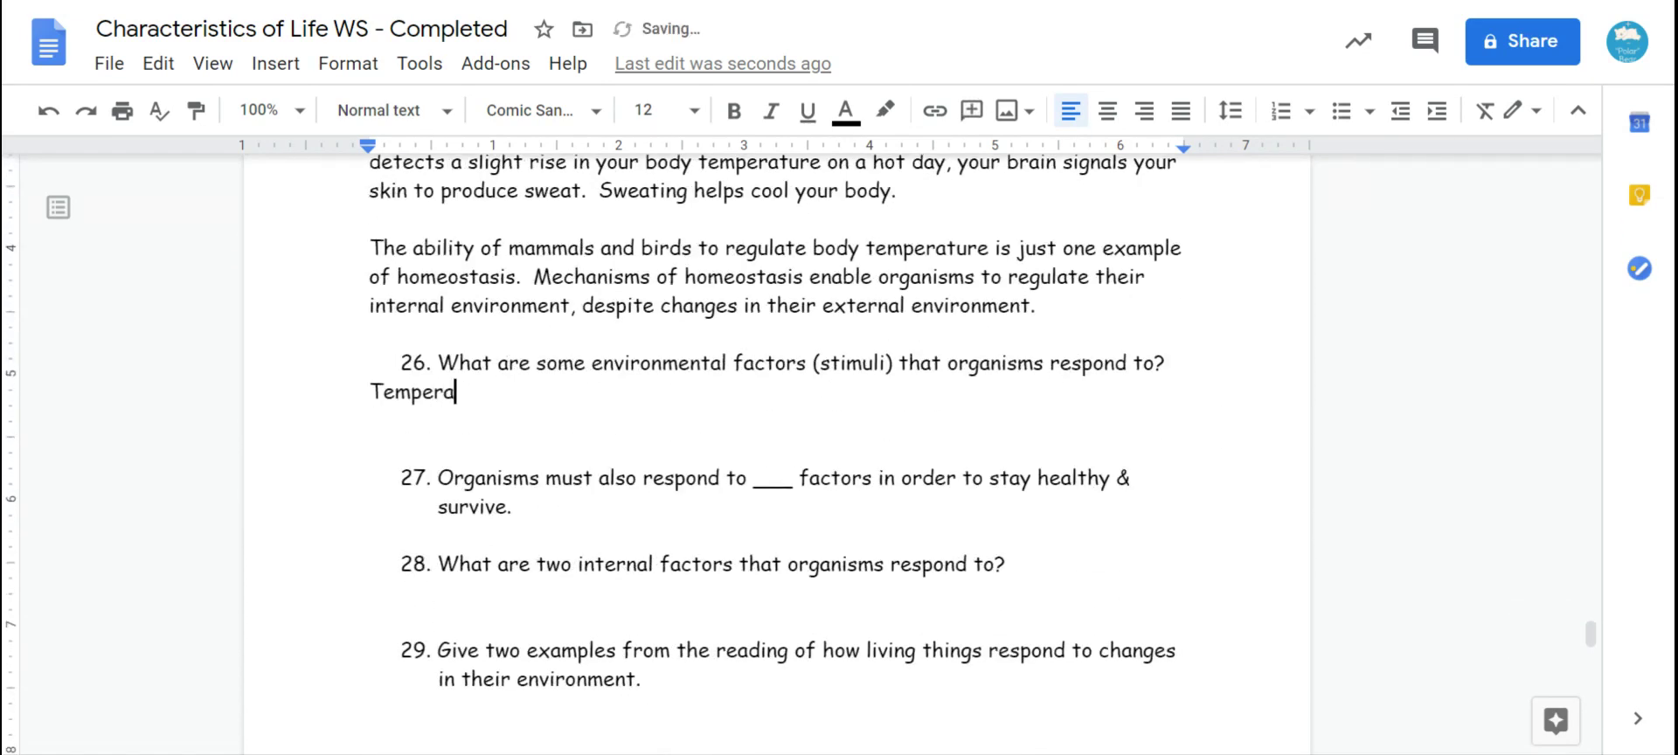
type("ture, other organ")
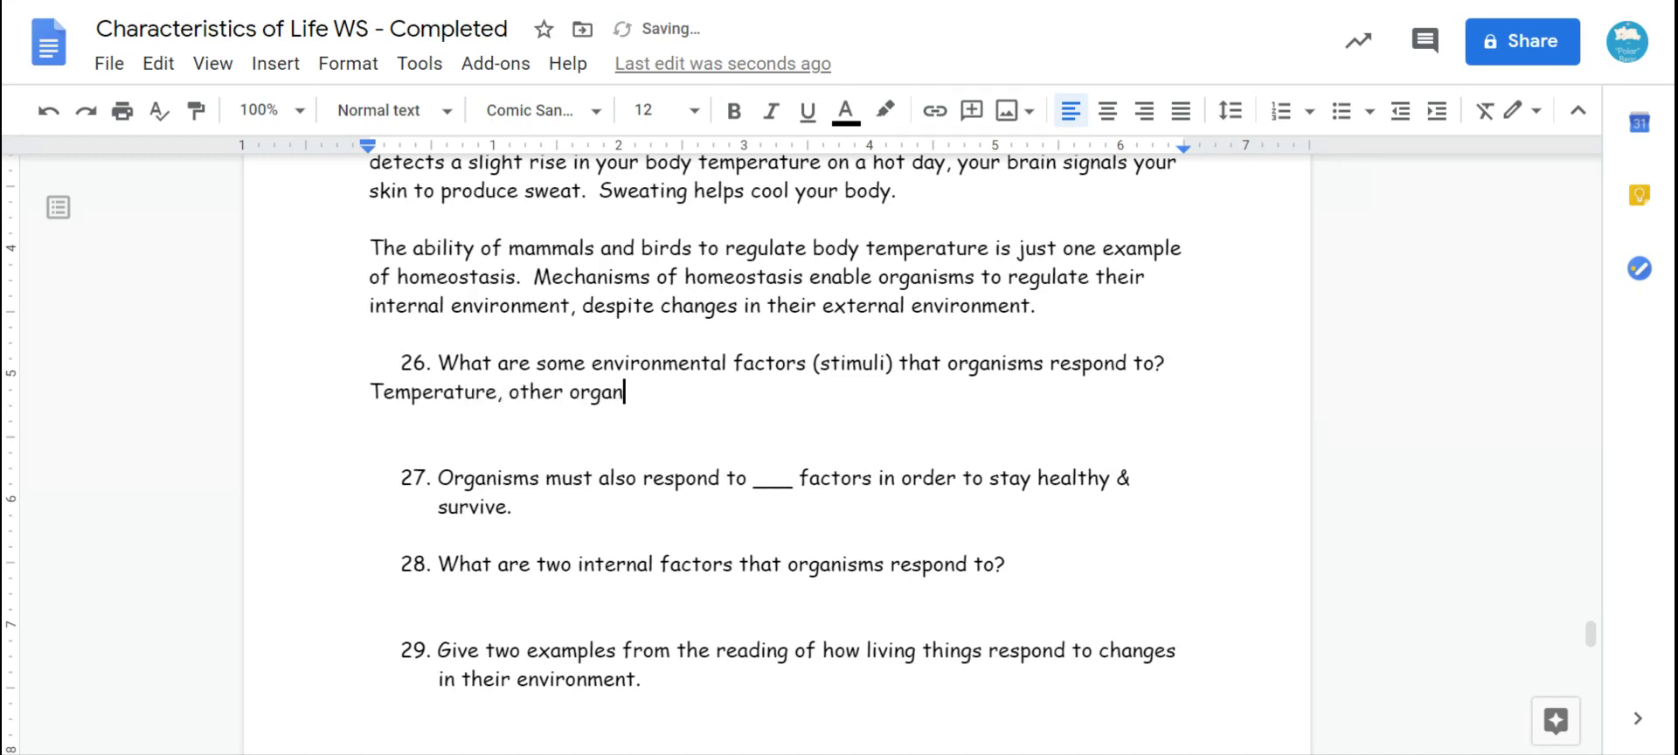
type("isms, etc.")
Step: Add the answer "Internal" on a new line below question 27
key("Down")
key("Down")
key("Down")
key("Return")
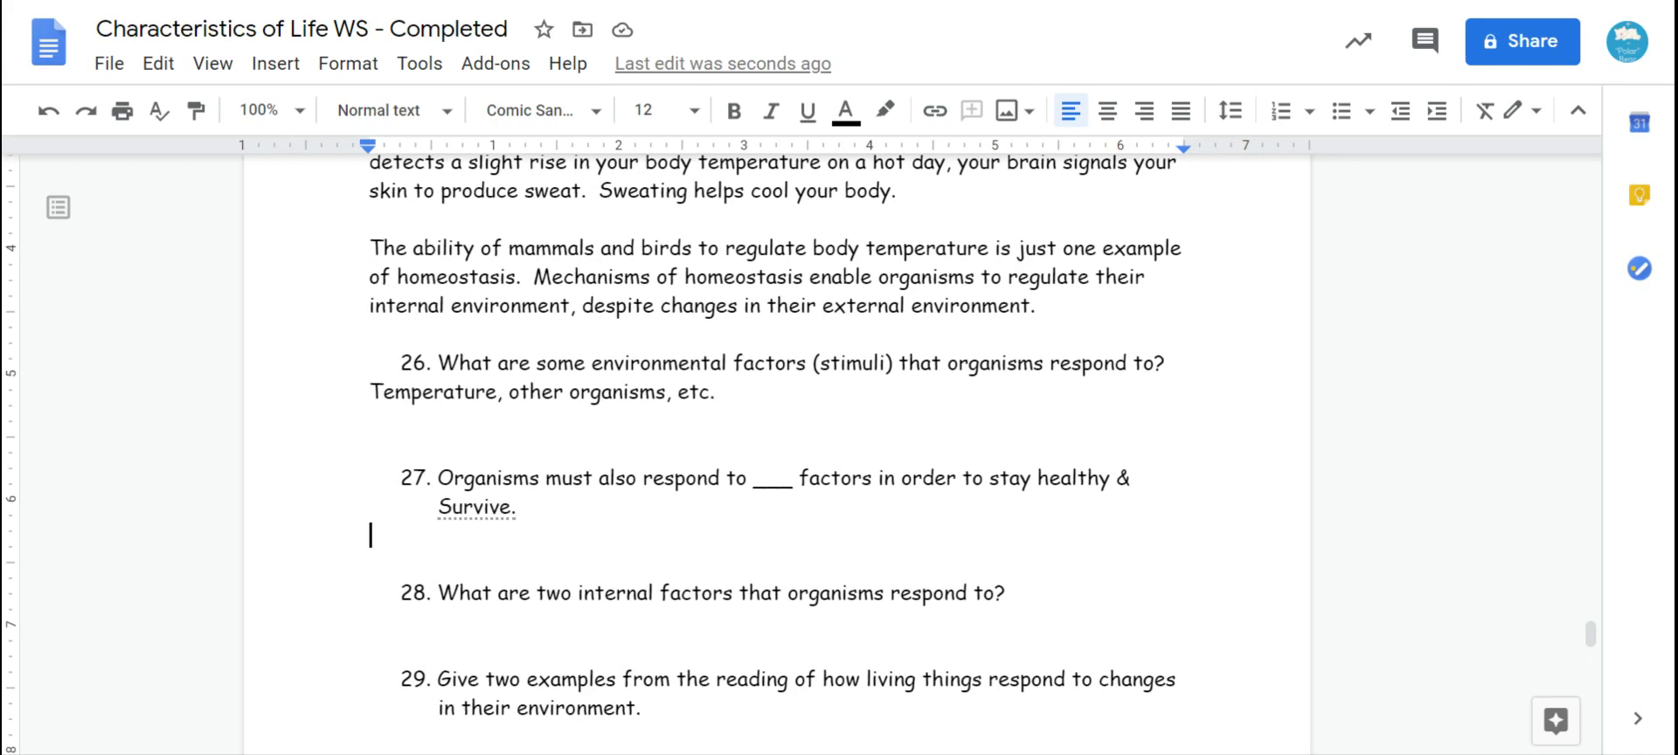
type("internal")
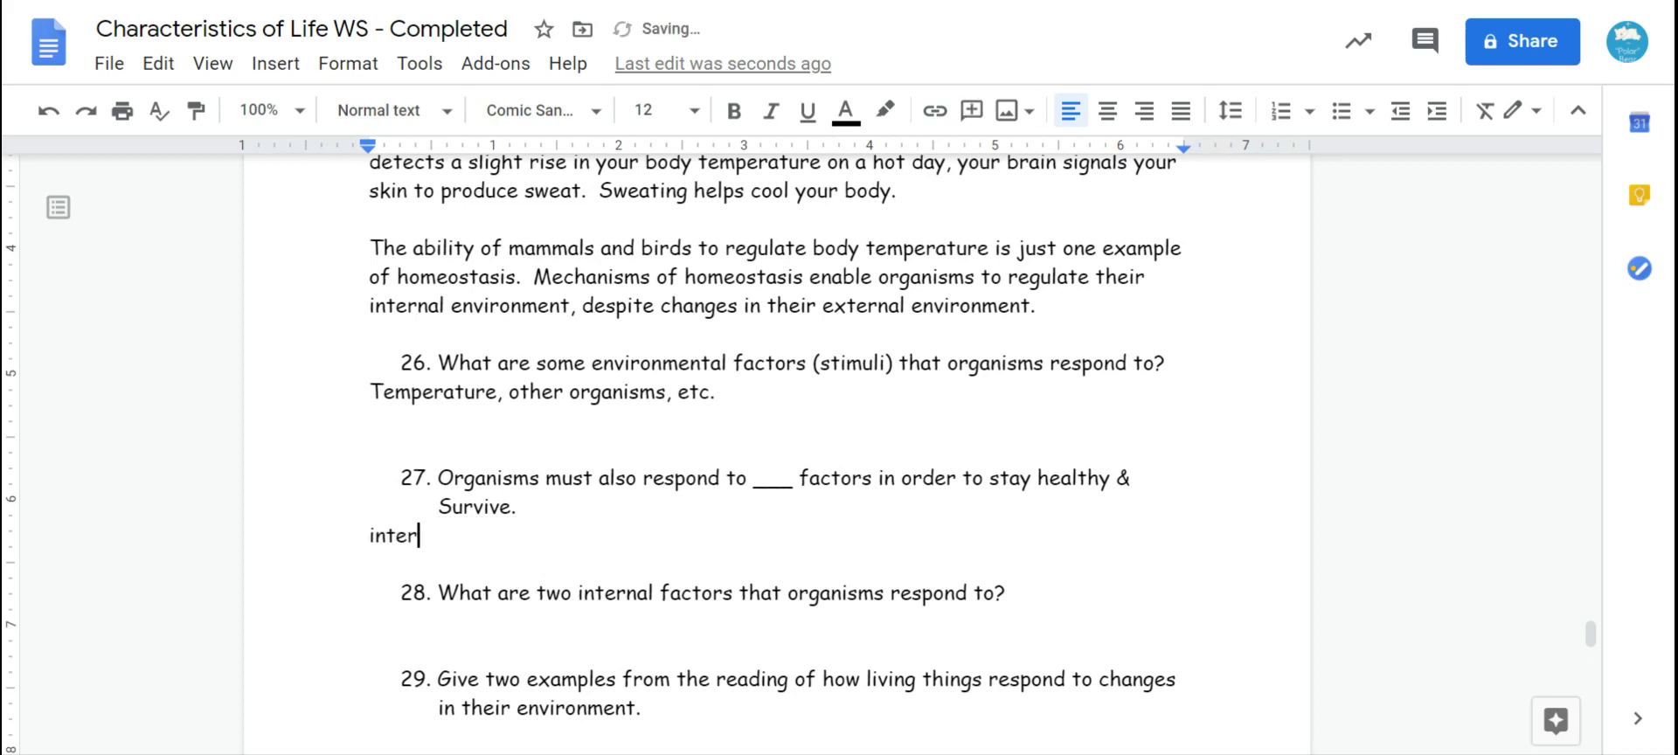
Step: Answer question 28 on a new line with "Water and mineral levels", consulting the paragraph on internal conditions
key("Down")
key("Down")
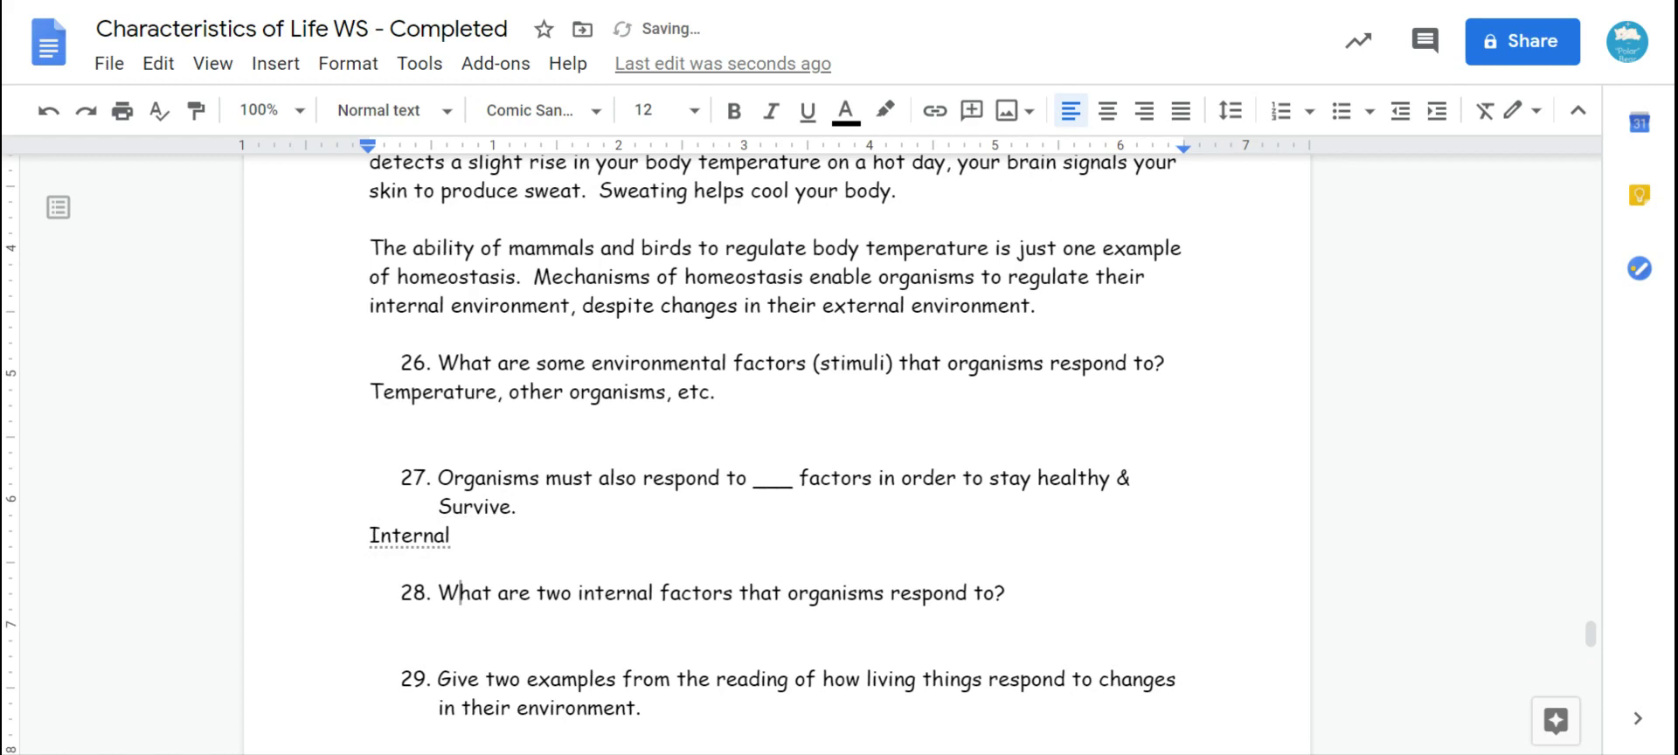
key("End")
key("Return")
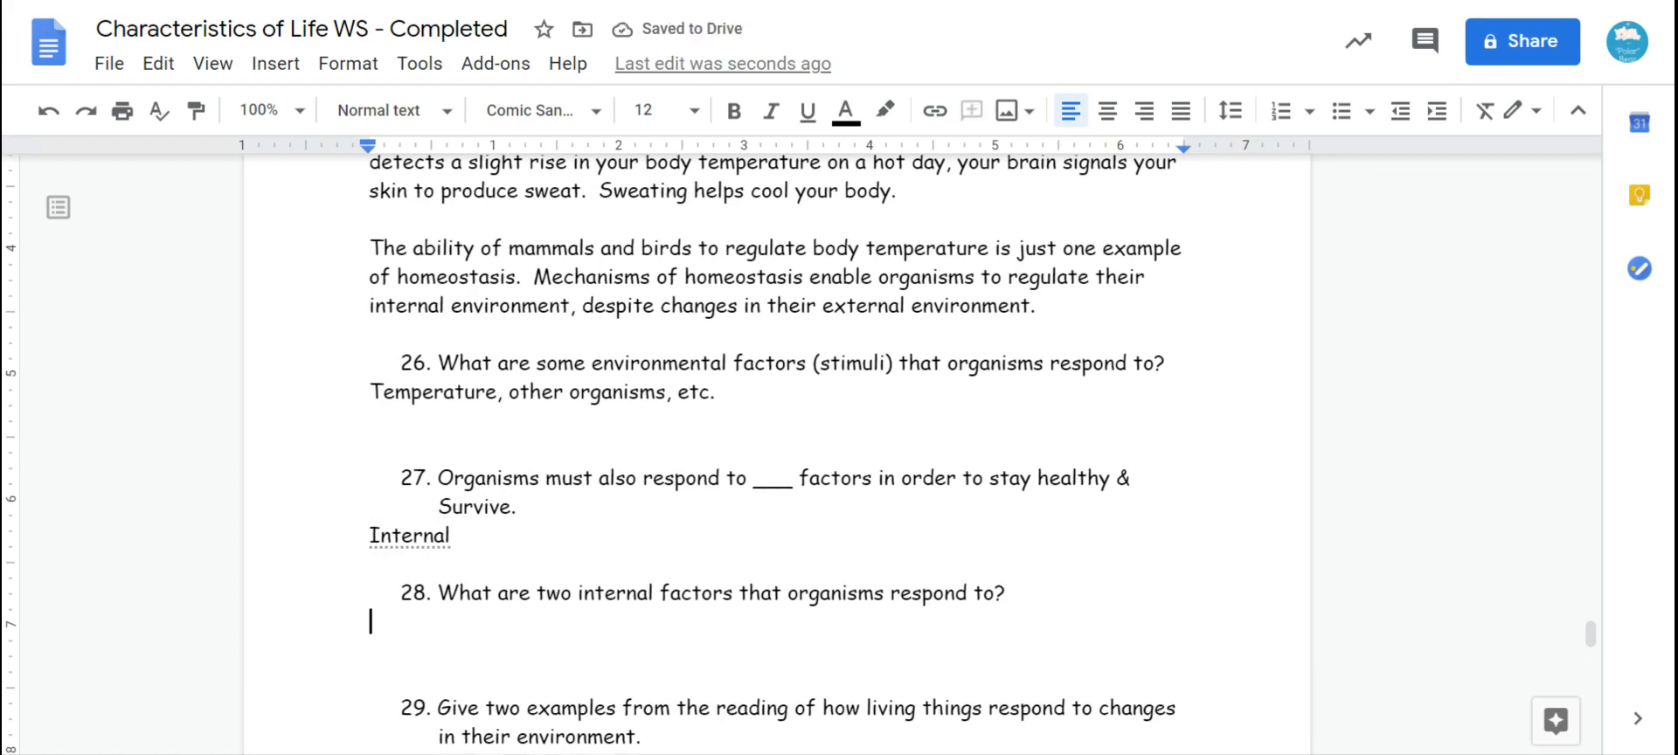
scroll(773, 436, "up", 3)
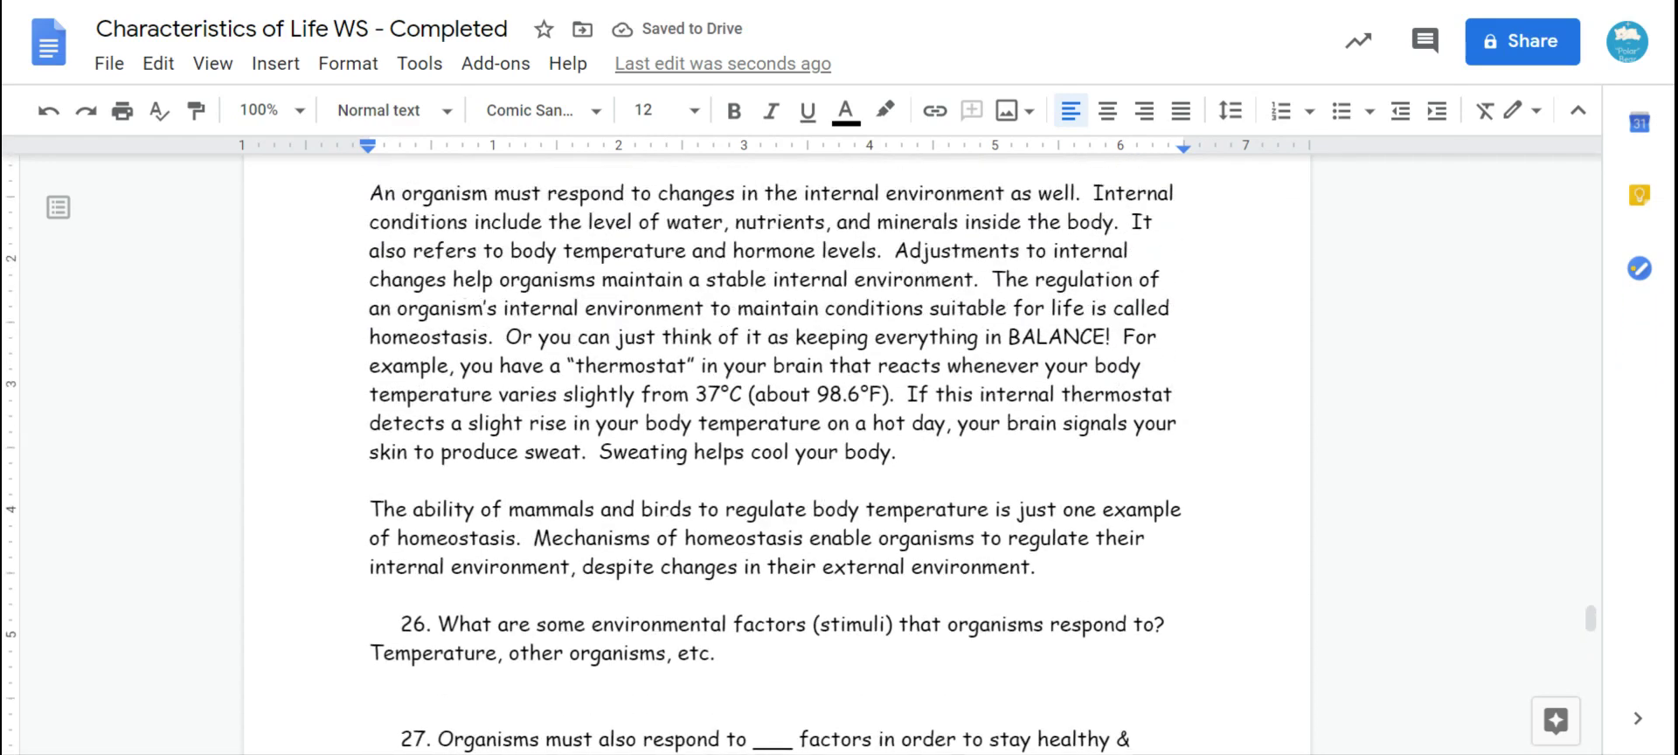
scroll(773, 436, "up", 2)
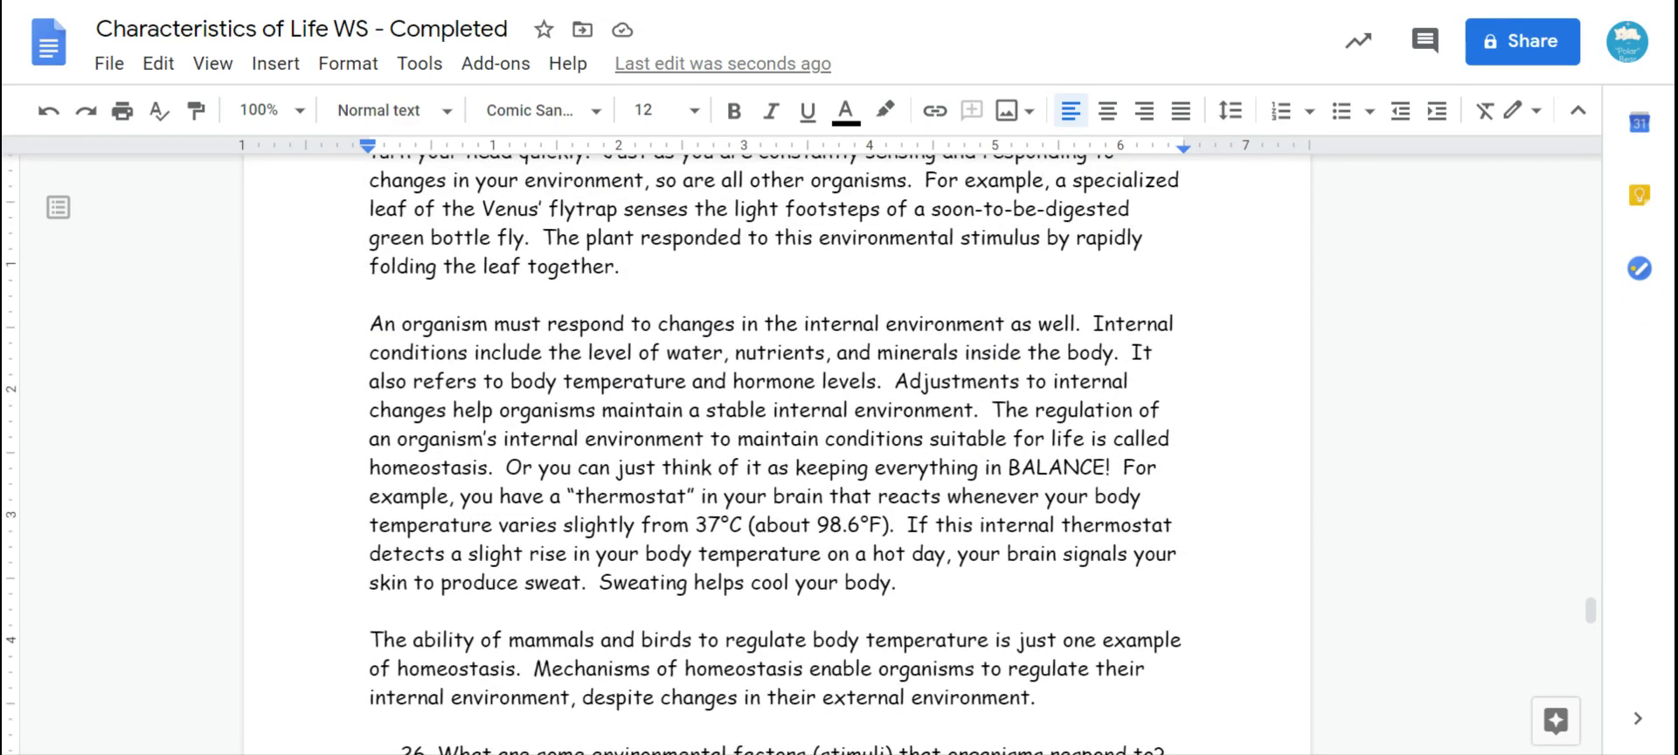
scroll(773, 454, "down", 6)
left_click(370, 621)
type("water an dm")
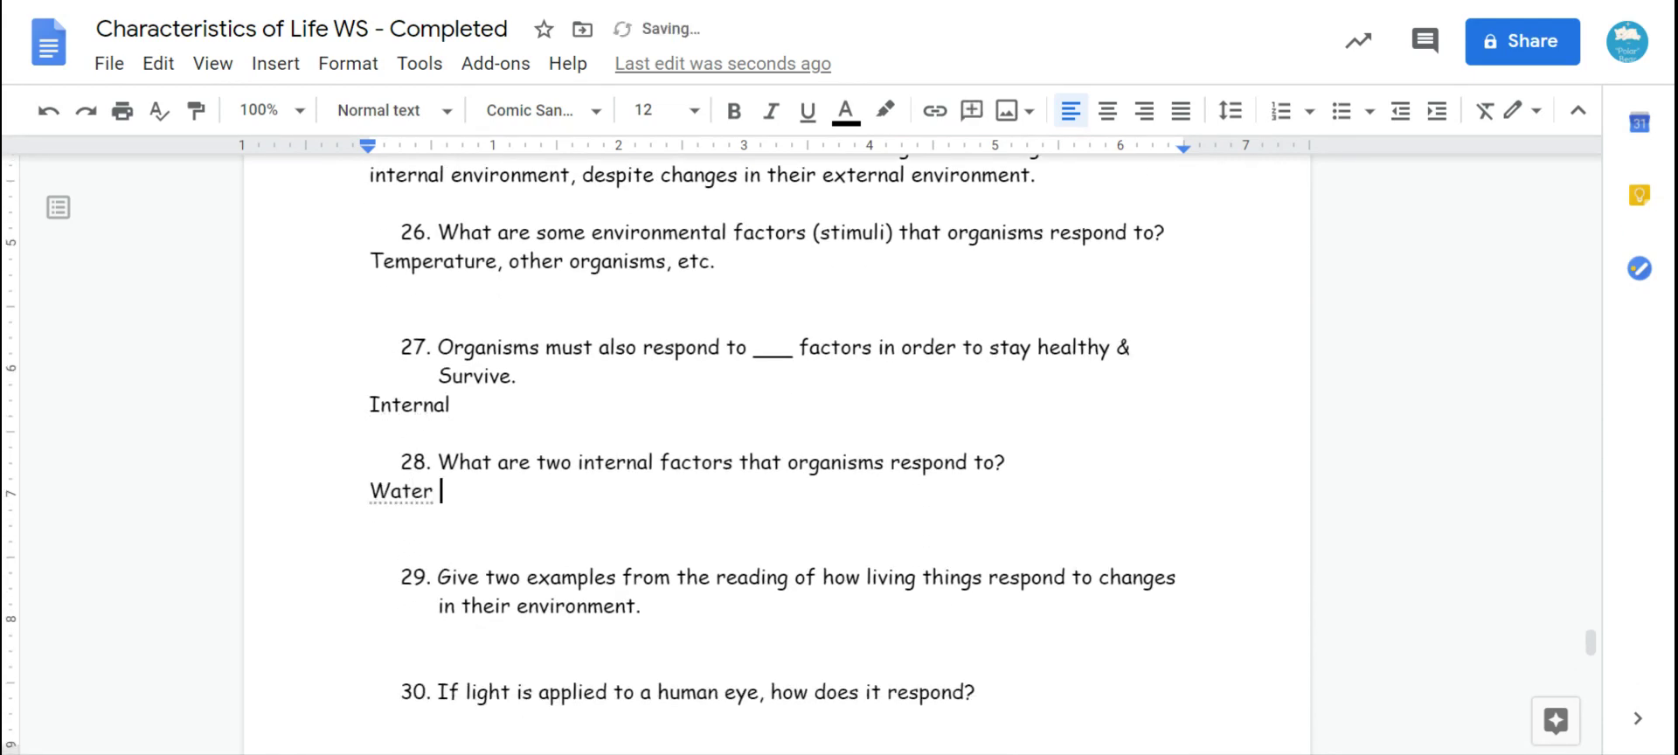
key("BackSpace")
key("BackSpace")
key("BackSpace")
type("d mineral levels")
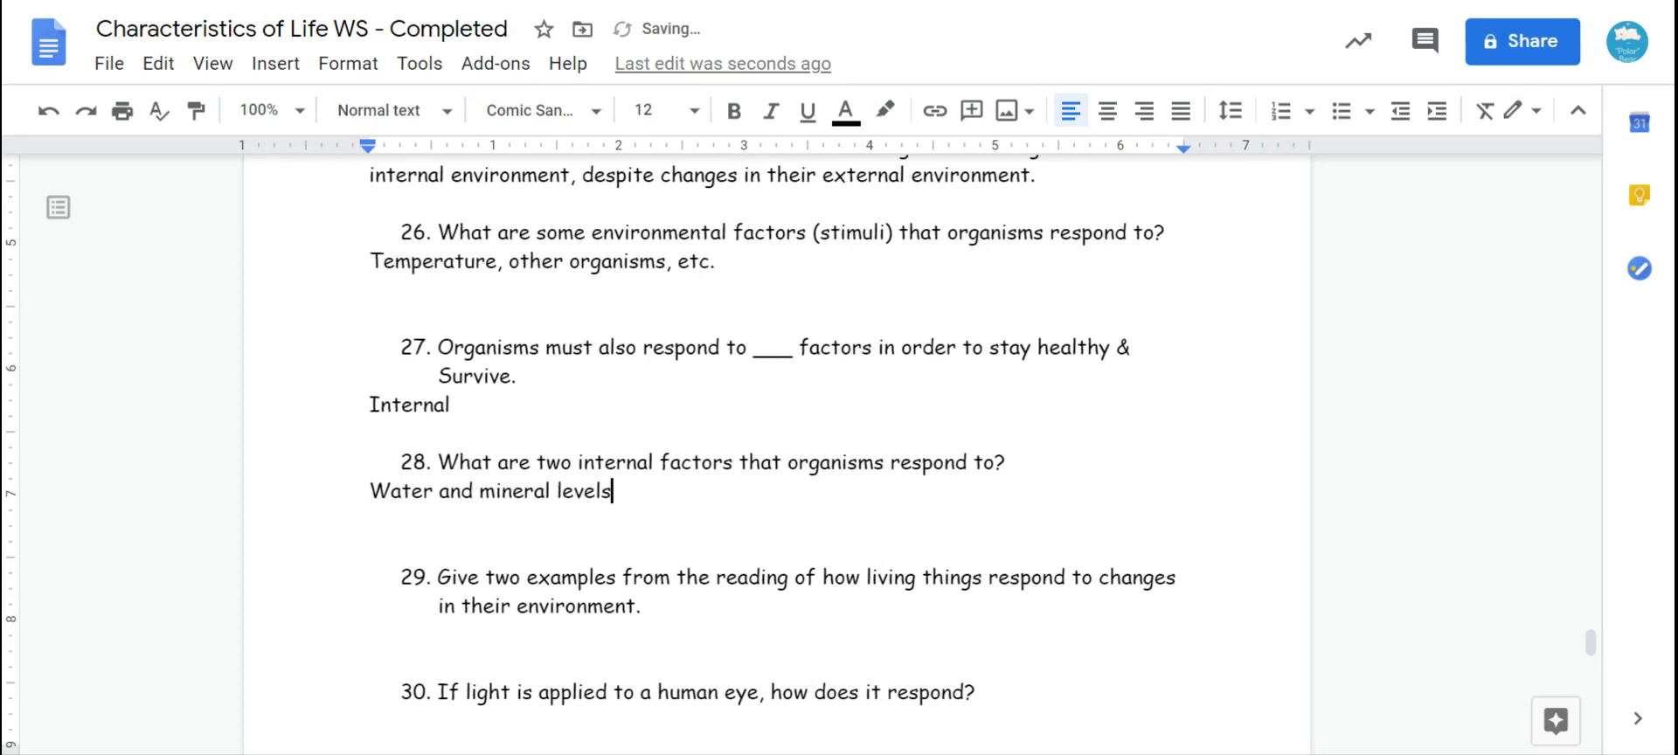
Step: Below question 29, write the first example from the reading: "The sun may cause you to squint."
left_click(643, 606)
key("Return")
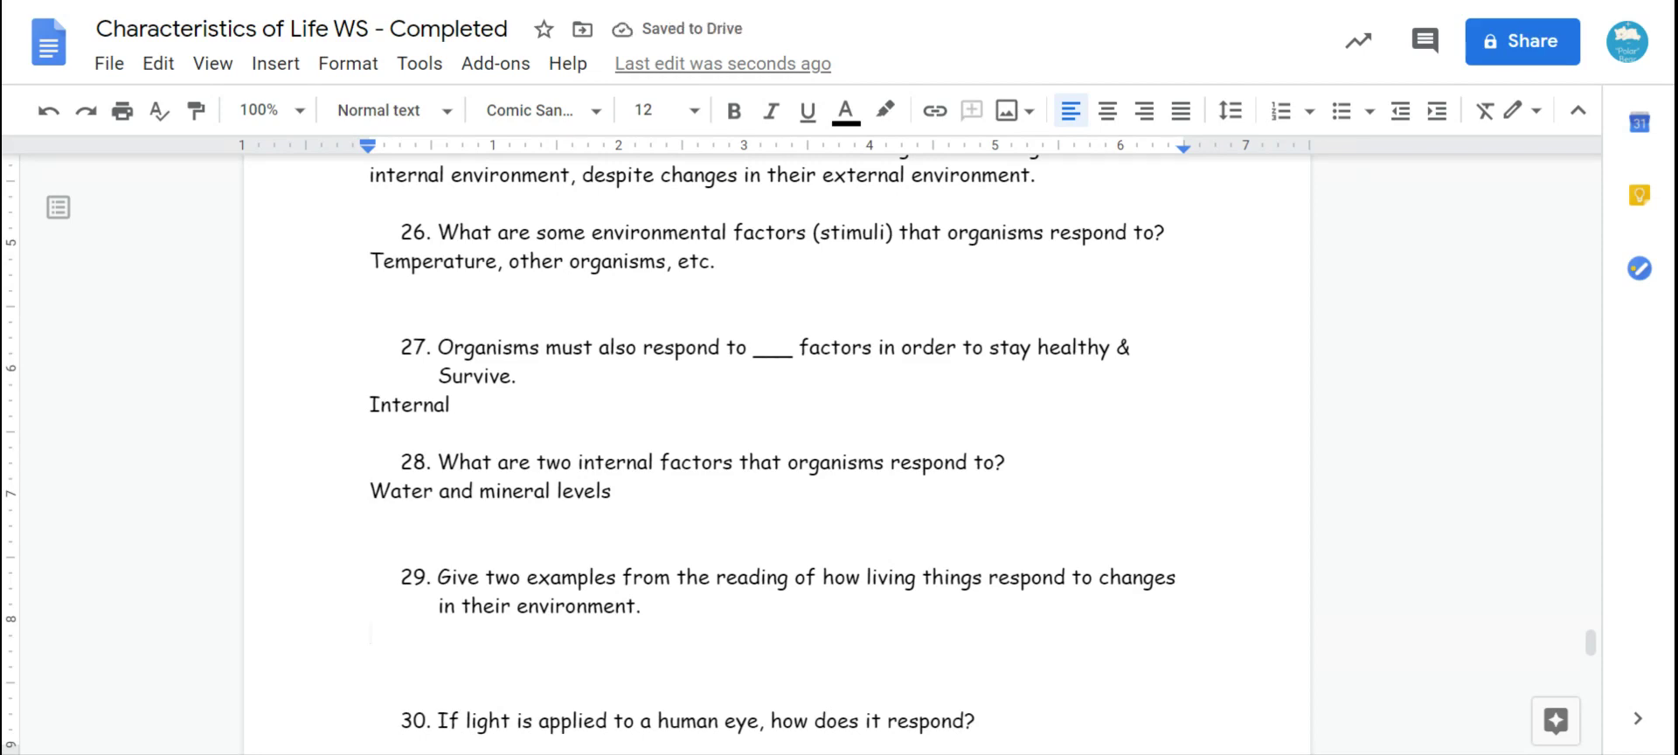
scroll(774, 456, "up", 4)
scroll(775, 455, "up", 6)
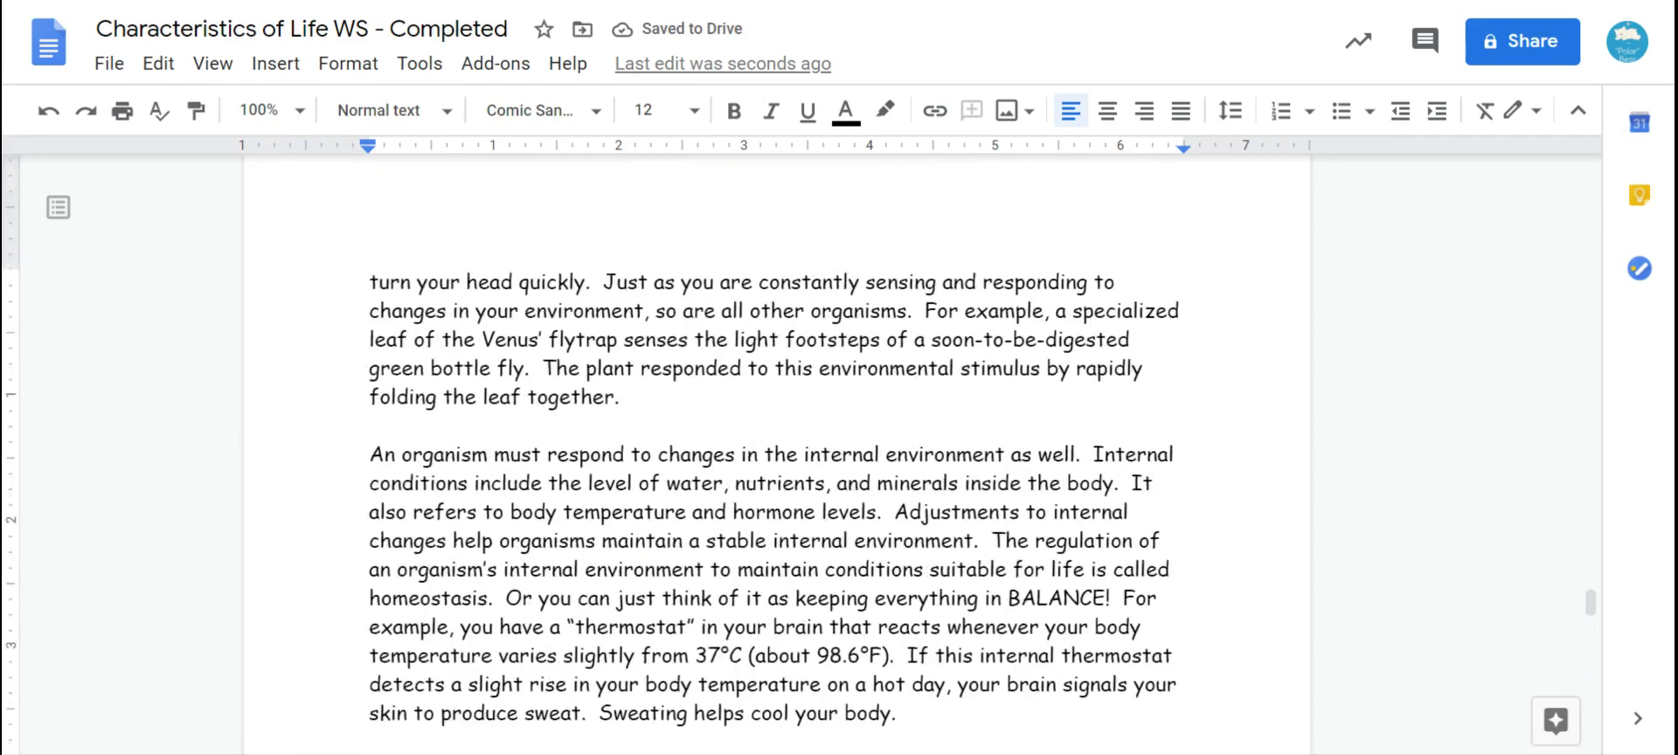
scroll(775, 456, "up", 2)
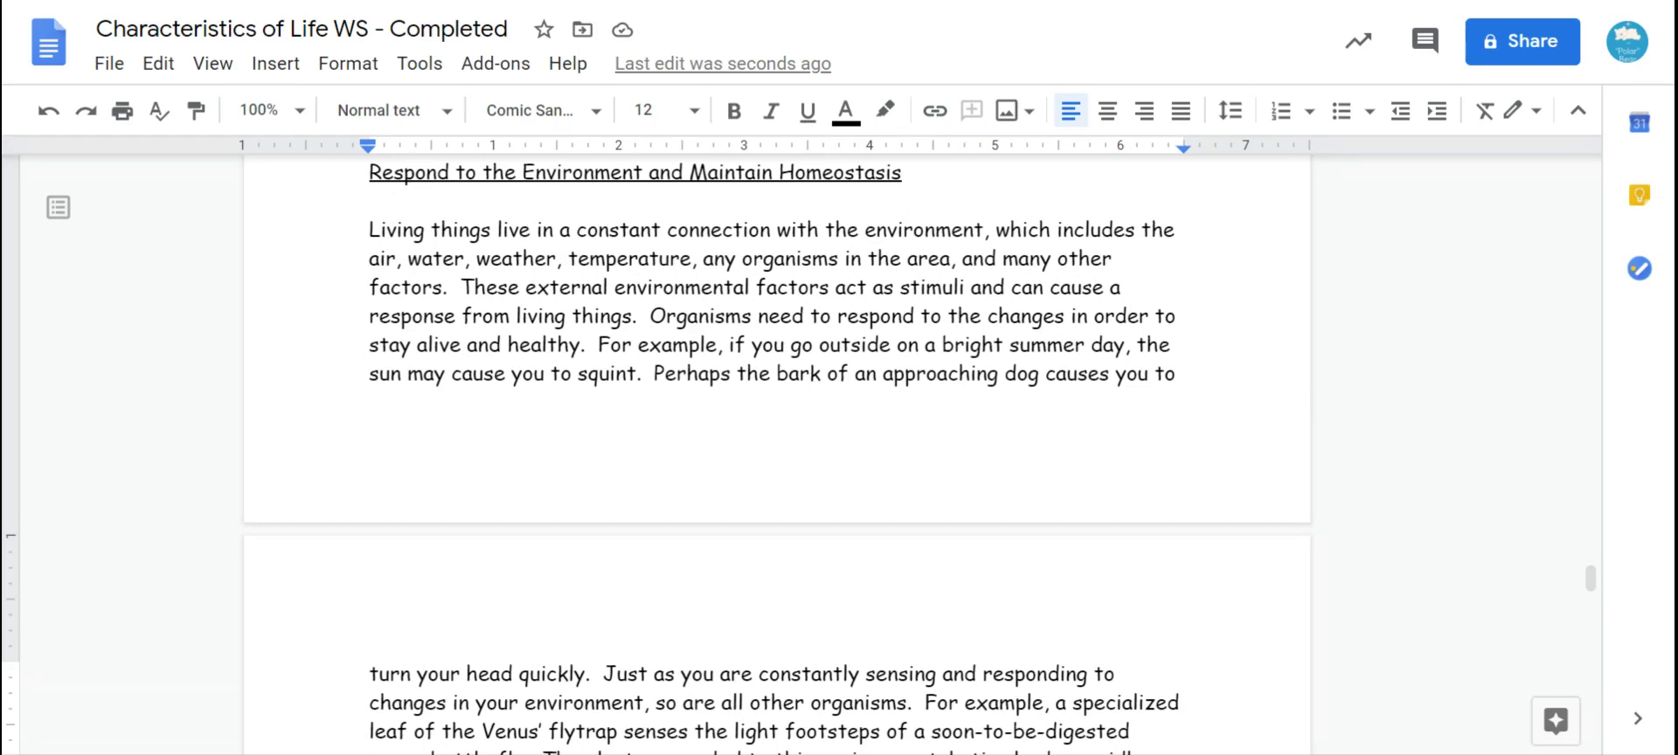
scroll(775, 454, "down", 15)
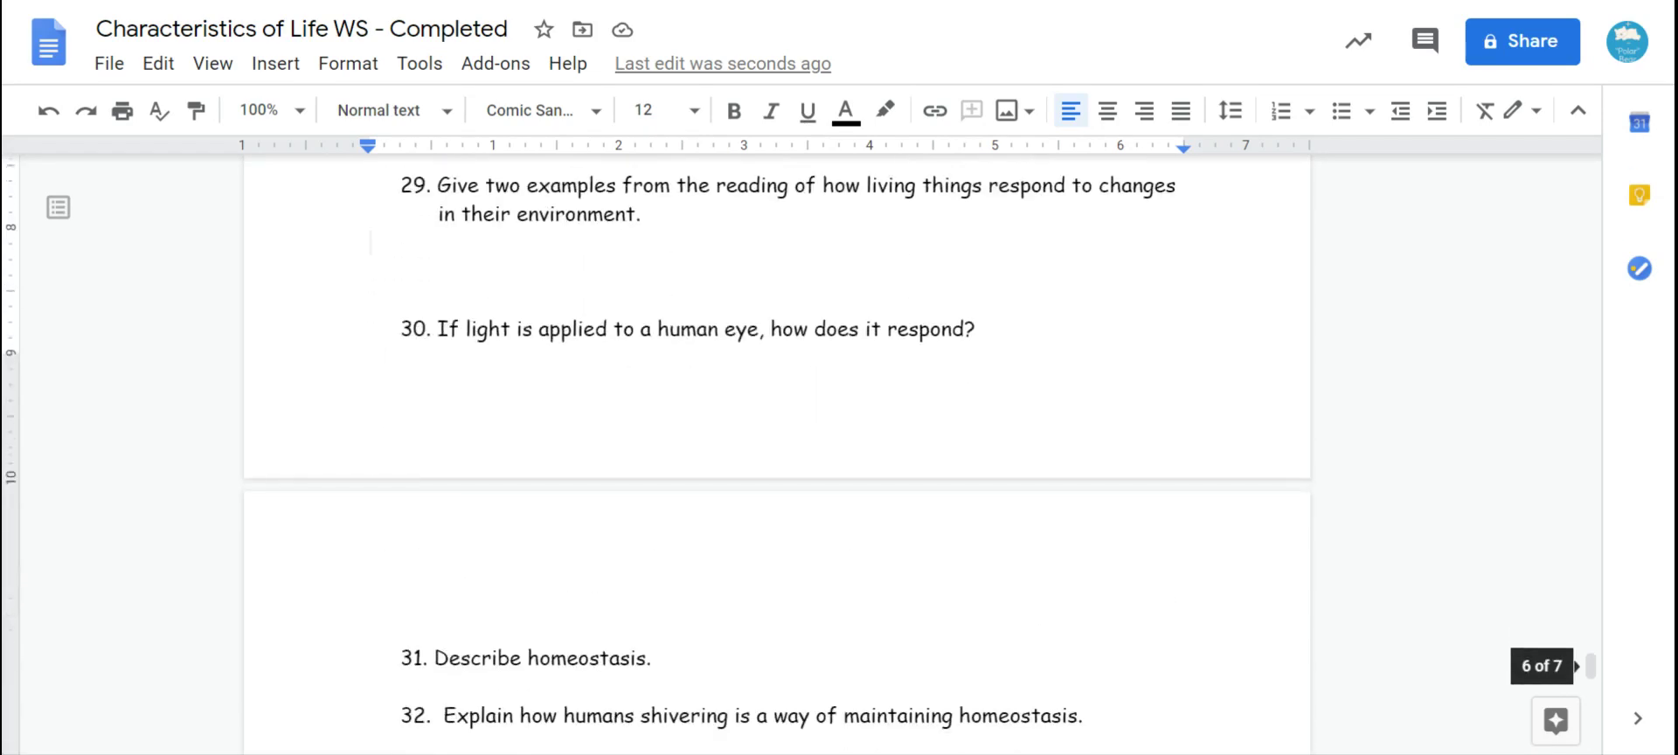
scroll(775, 455, "up", 3)
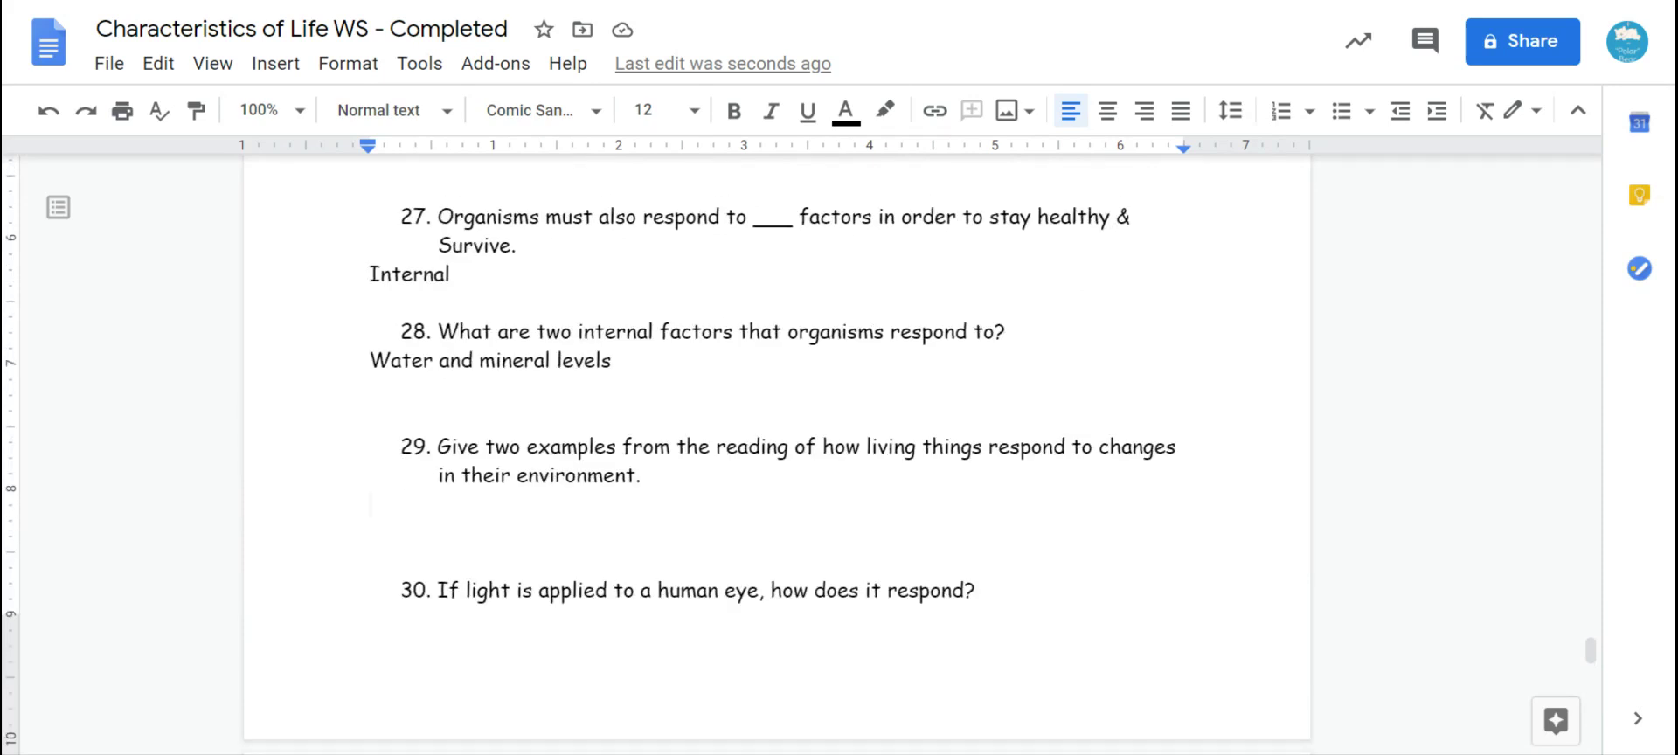
type("The sun m")
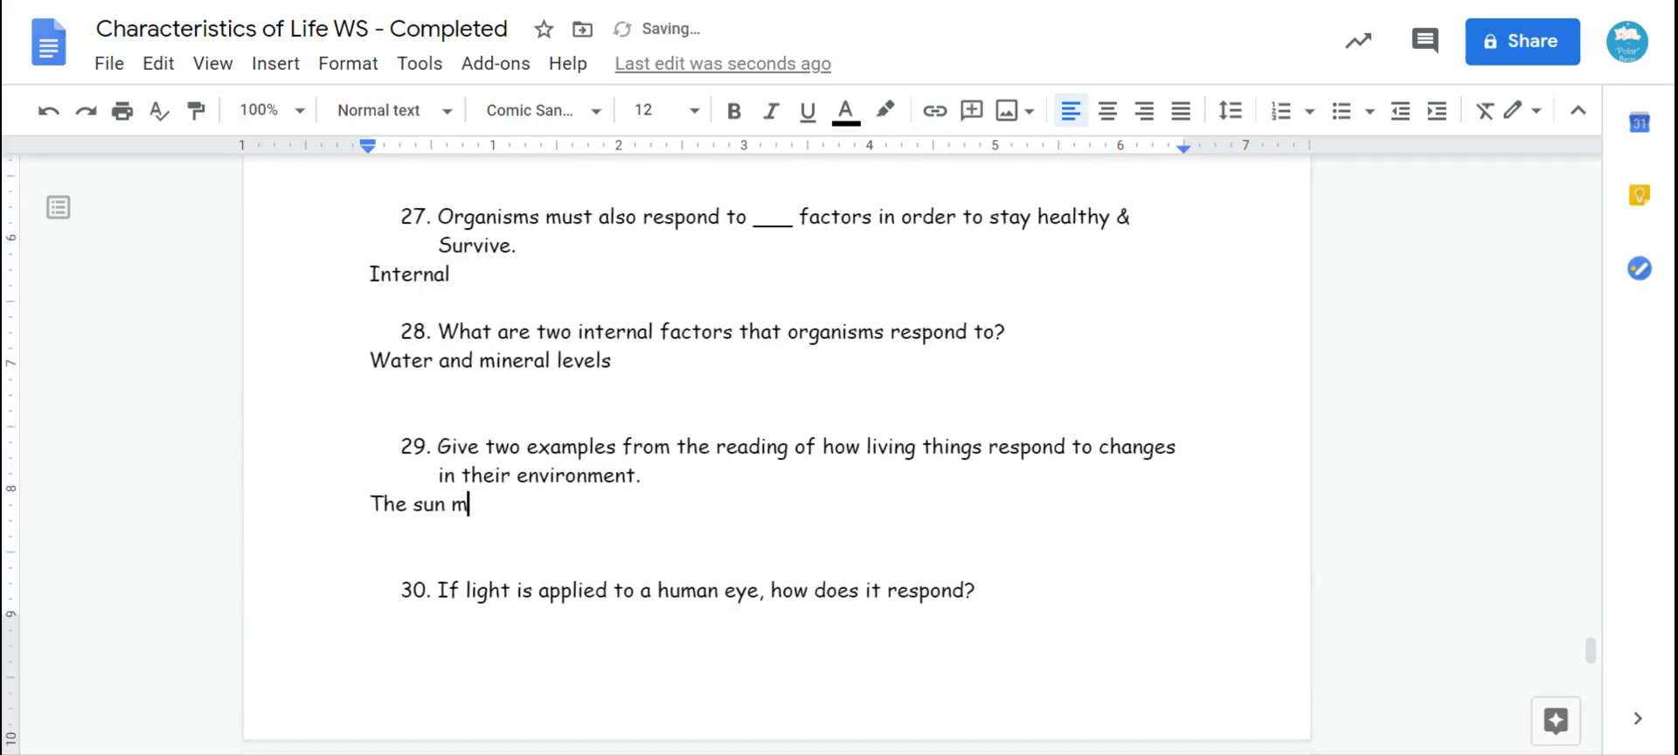
type("ay cause you to quin")
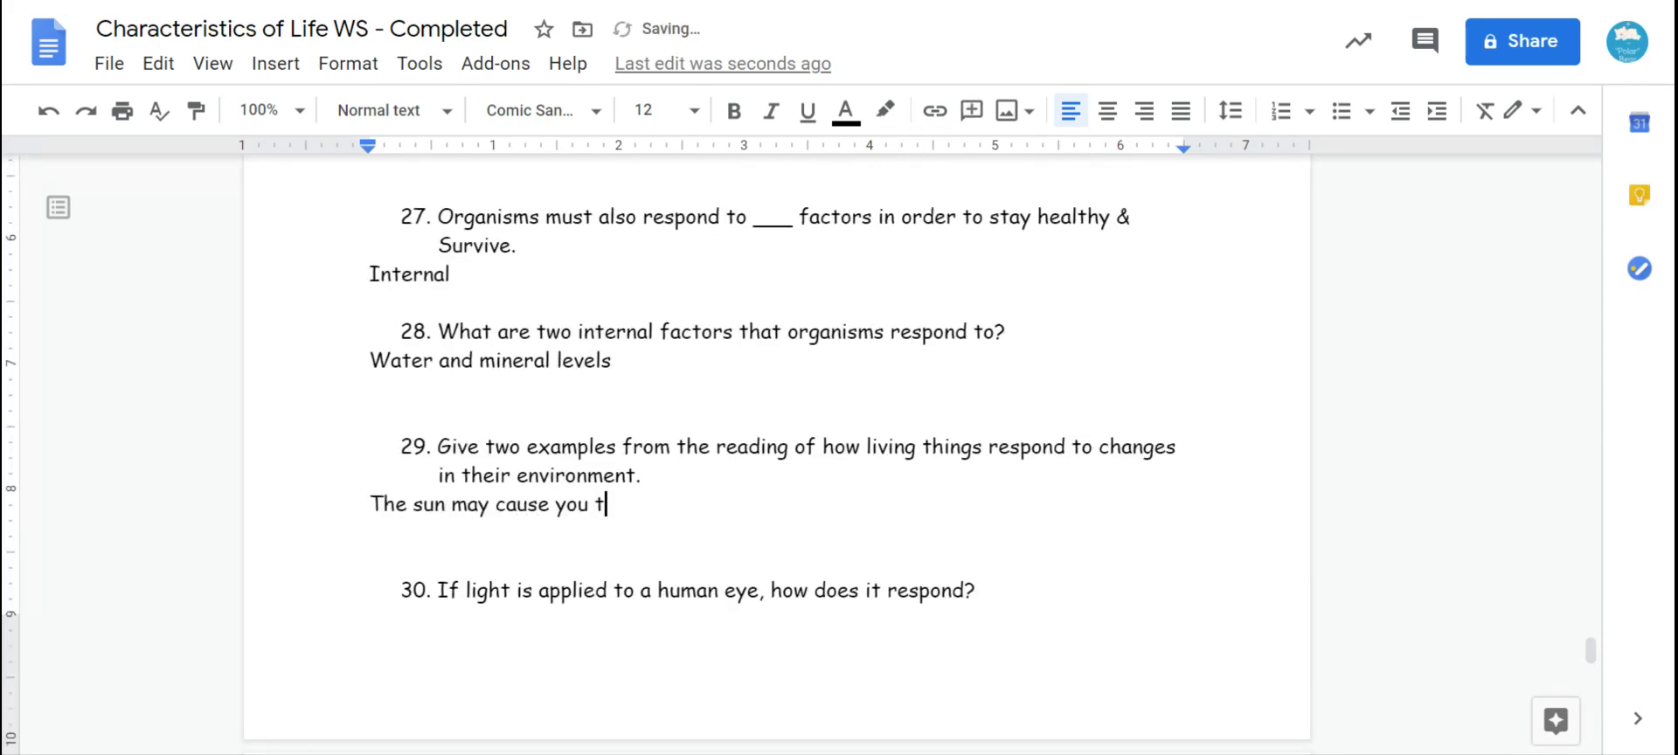
key("BackSpace")
key("BackSpace")
key("BackSpace")
key("BackSpace")
type("squint.")
Step: Add a second example on its own line under question 29: "A barking dog causes you to turn your head."
key("Return")
scroll(776, 456, "up", 8)
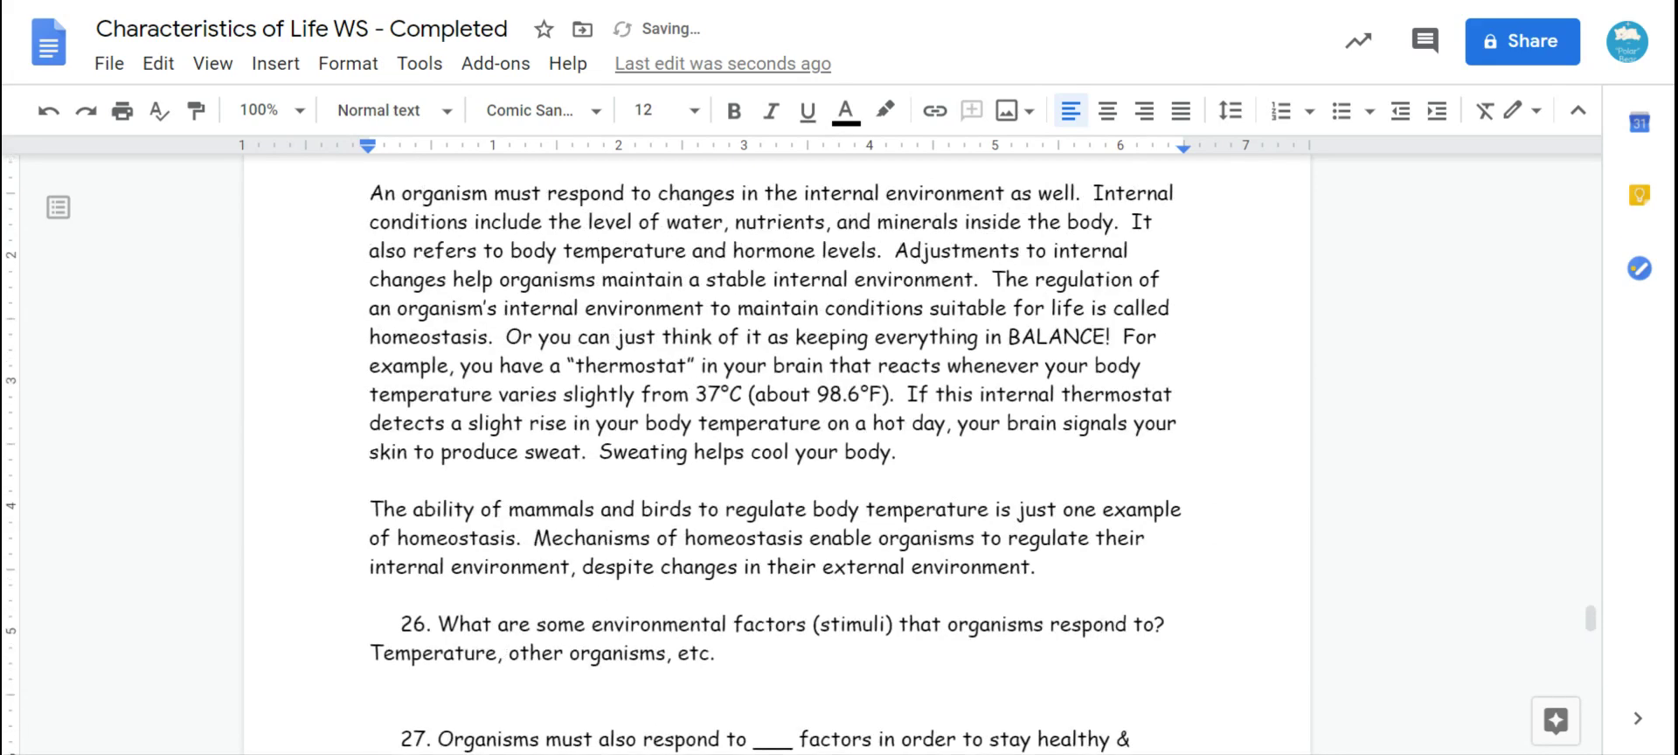
scroll(776, 454, "up", 5)
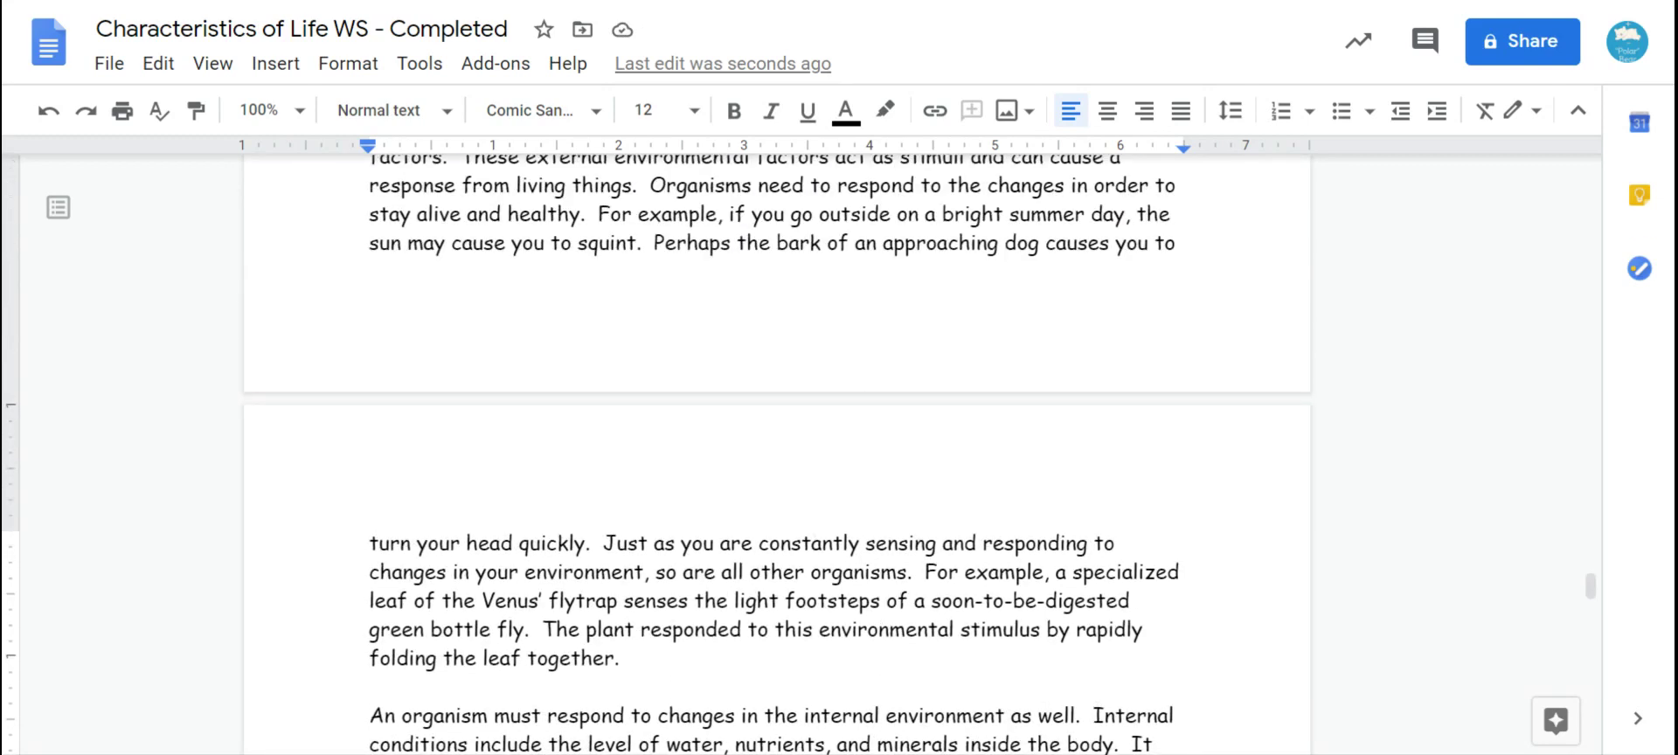
scroll(776, 455, "down", 3)
scroll(777, 455, "down", 10)
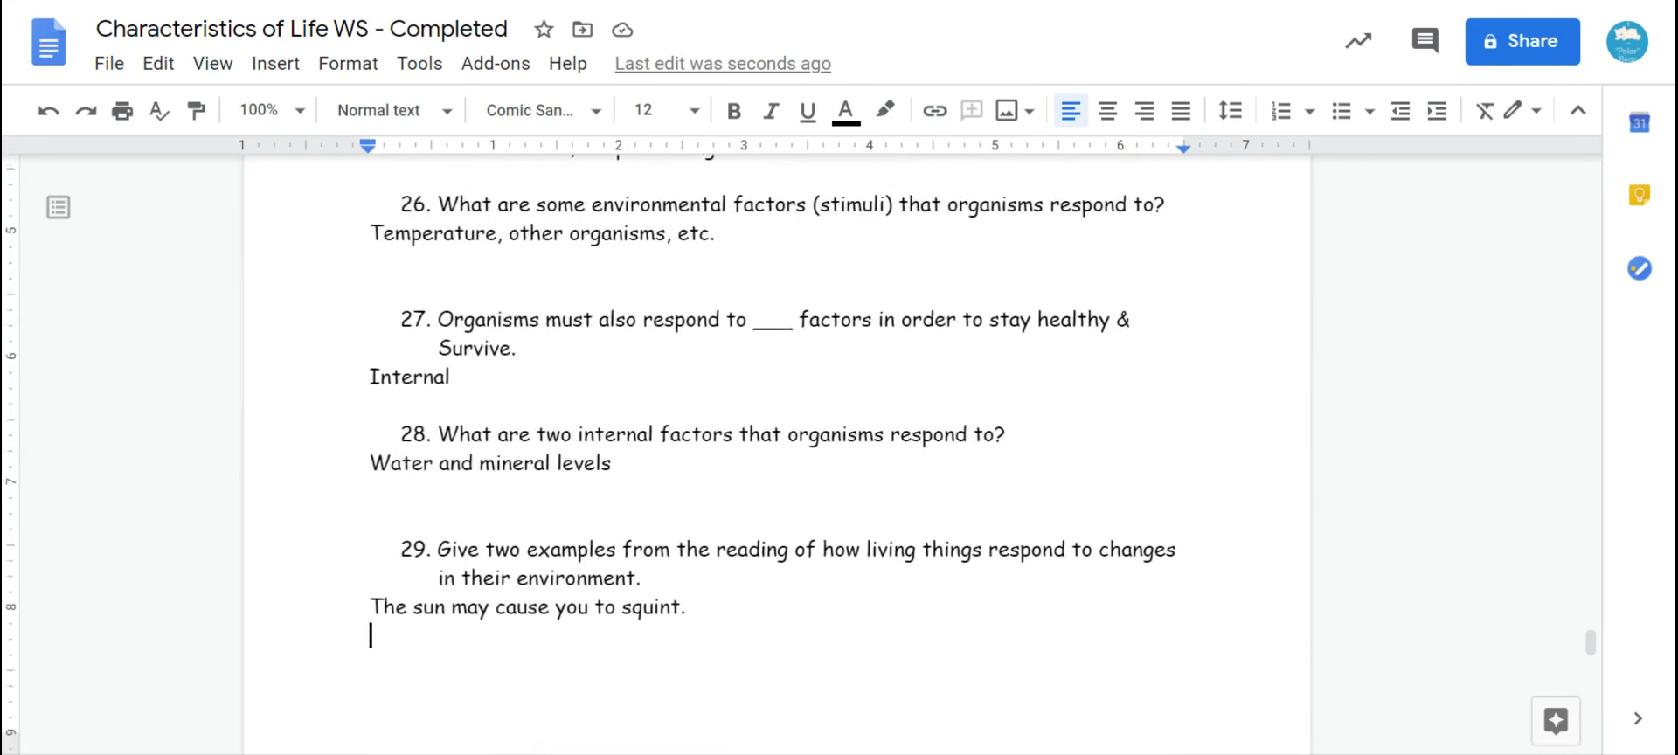
type("A barking dog causes you to turn your head.")
Step: Answer question 30 on the line below it with "You will squint your eyes."
scroll(777, 436, "down", 2)
scroll(776, 437, "down", 5)
left_click(372, 396)
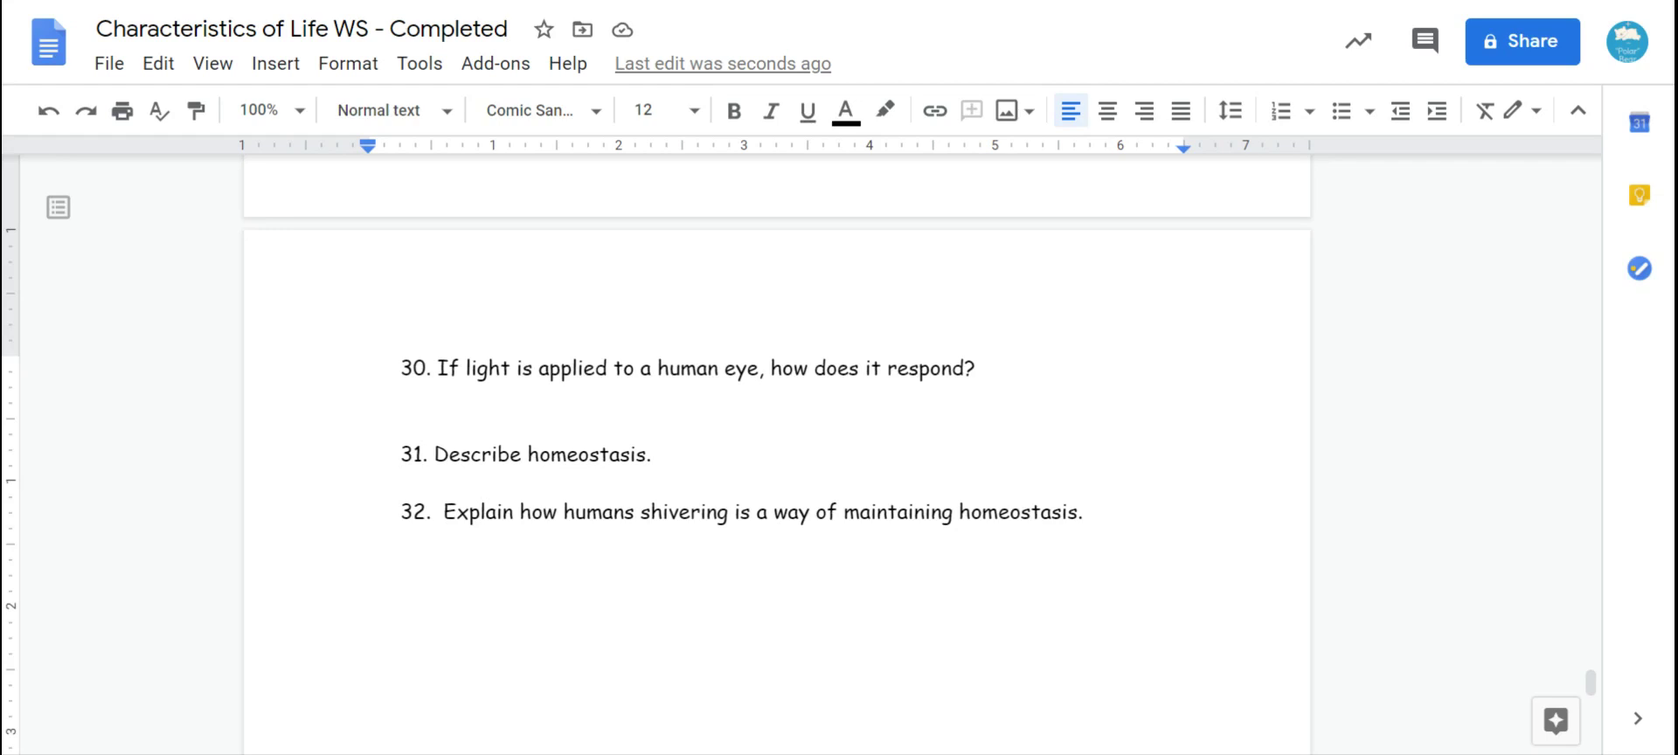
type("You will ")
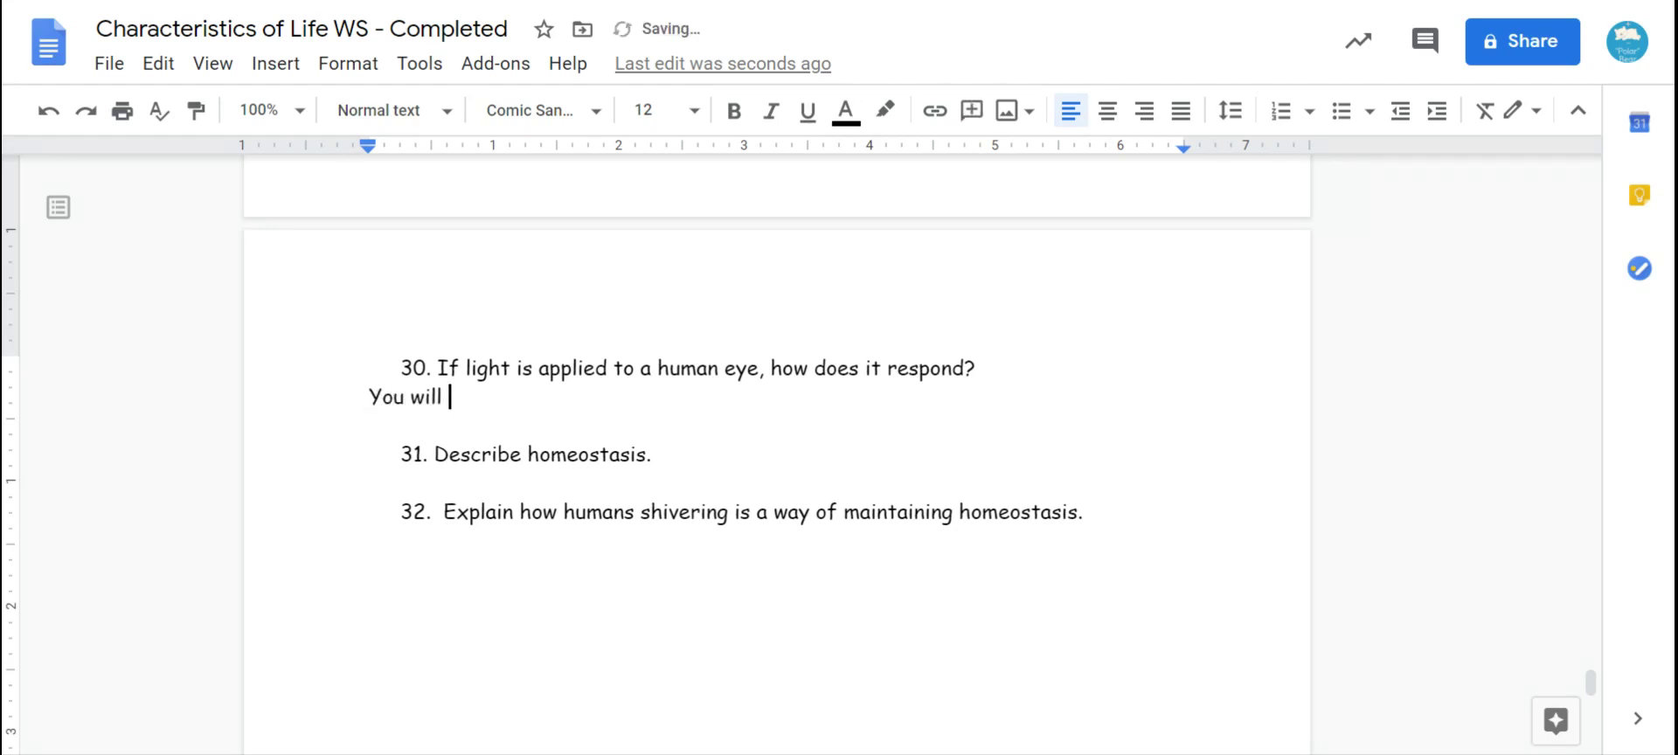
type("squint your")
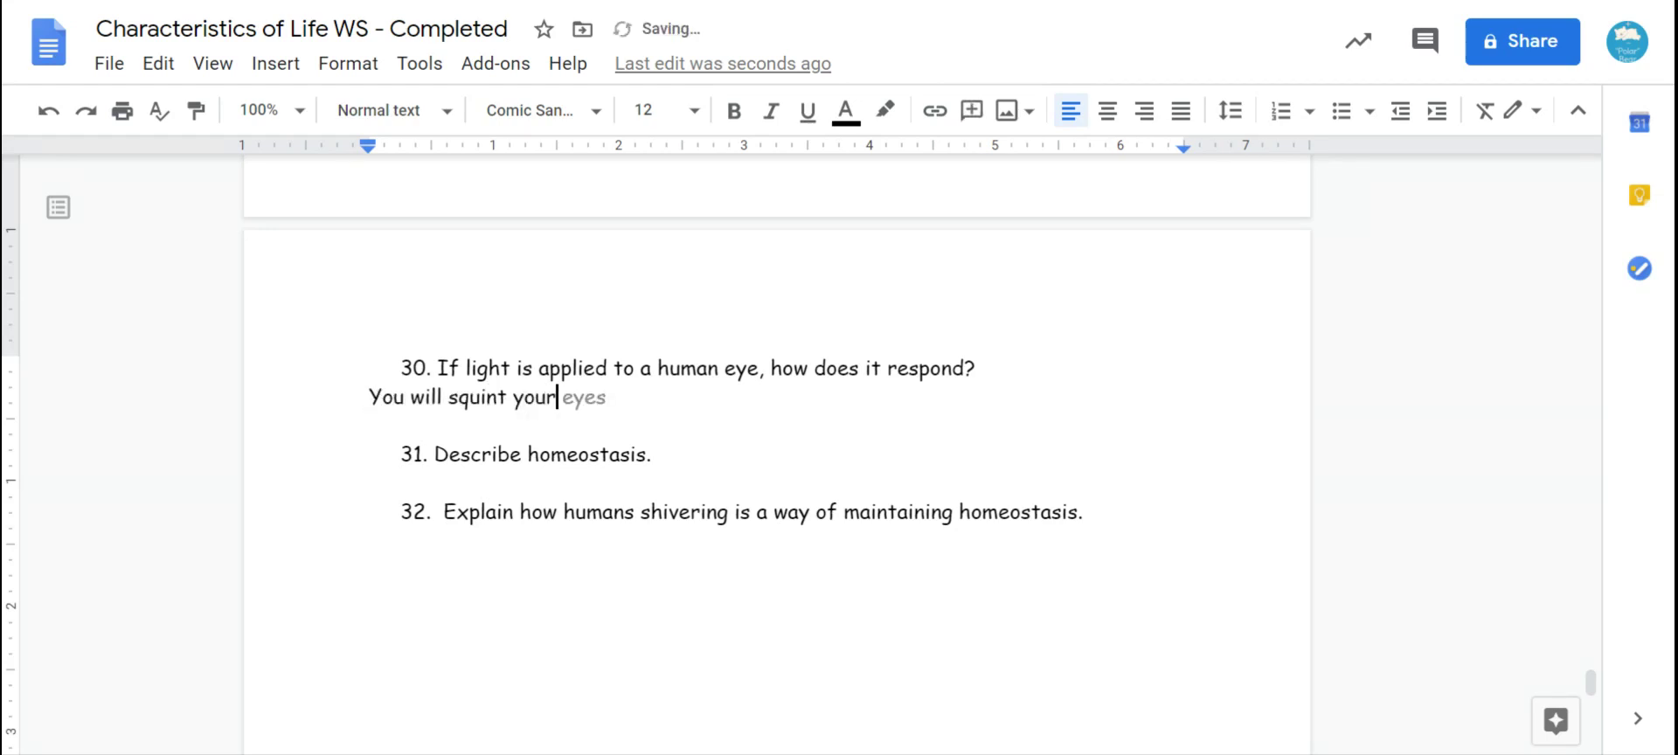
type(" eyes.")
Step: Answer question 31 on a new line below it, consulting the homeostasis passage: "The ability to regulate and maintain a suitable internal environment."
key("Down")
key("Down")
key("Down")
key("Up")
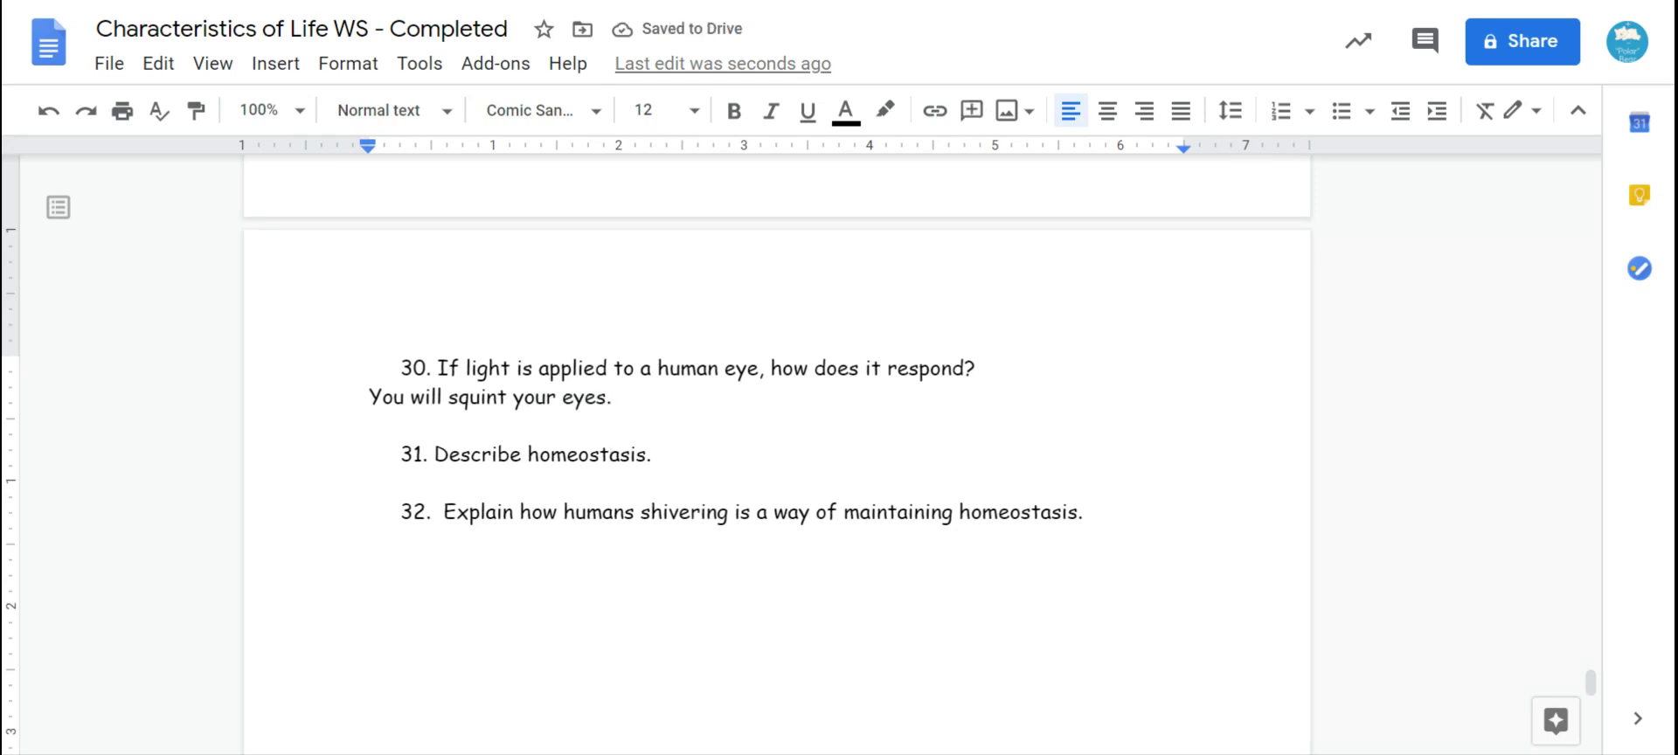
key("shift+Return")
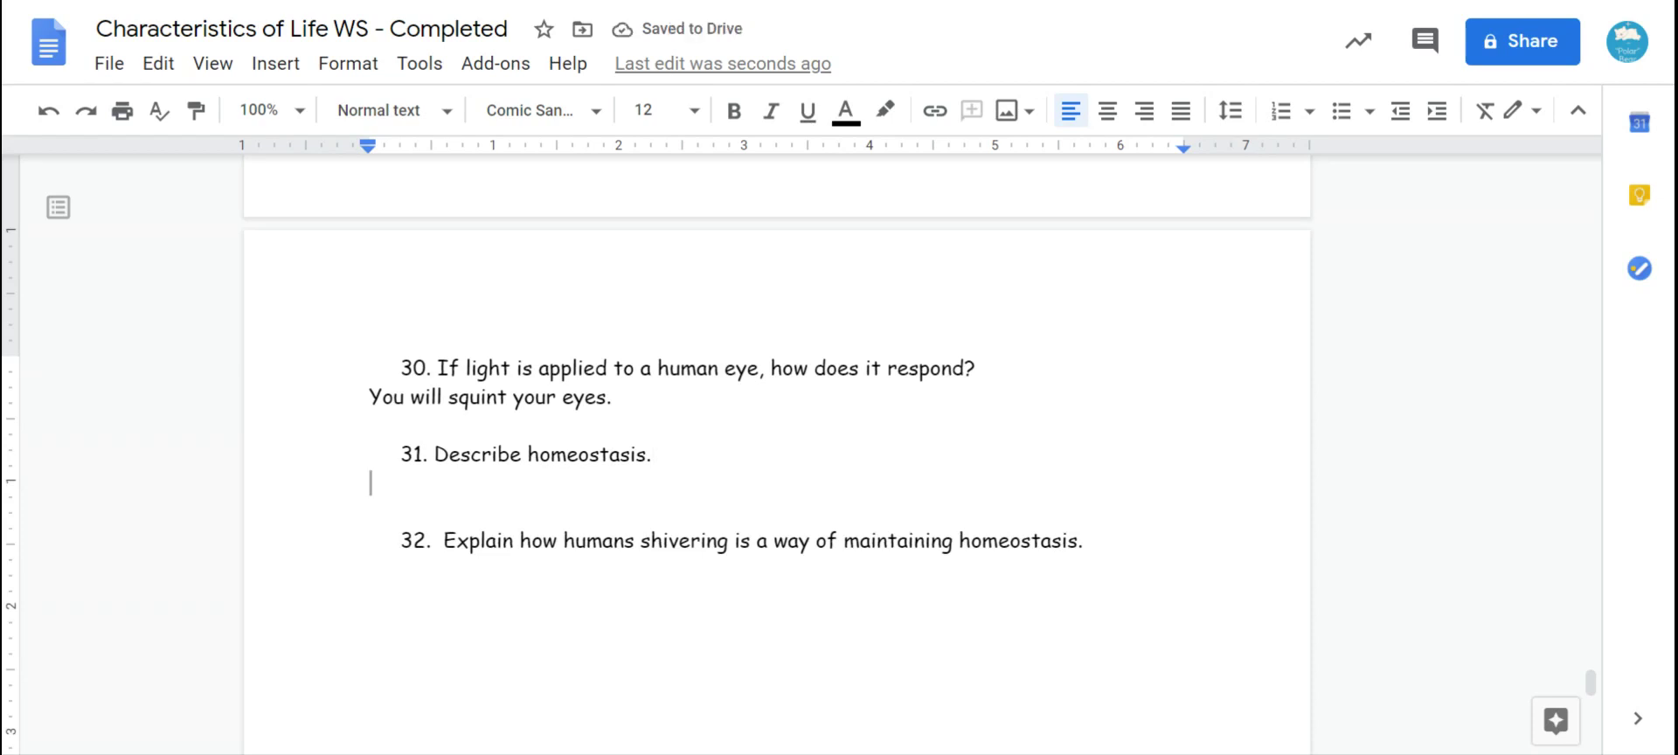
scroll(778, 436, "up", 3)
scroll(777, 437, "up", 9)
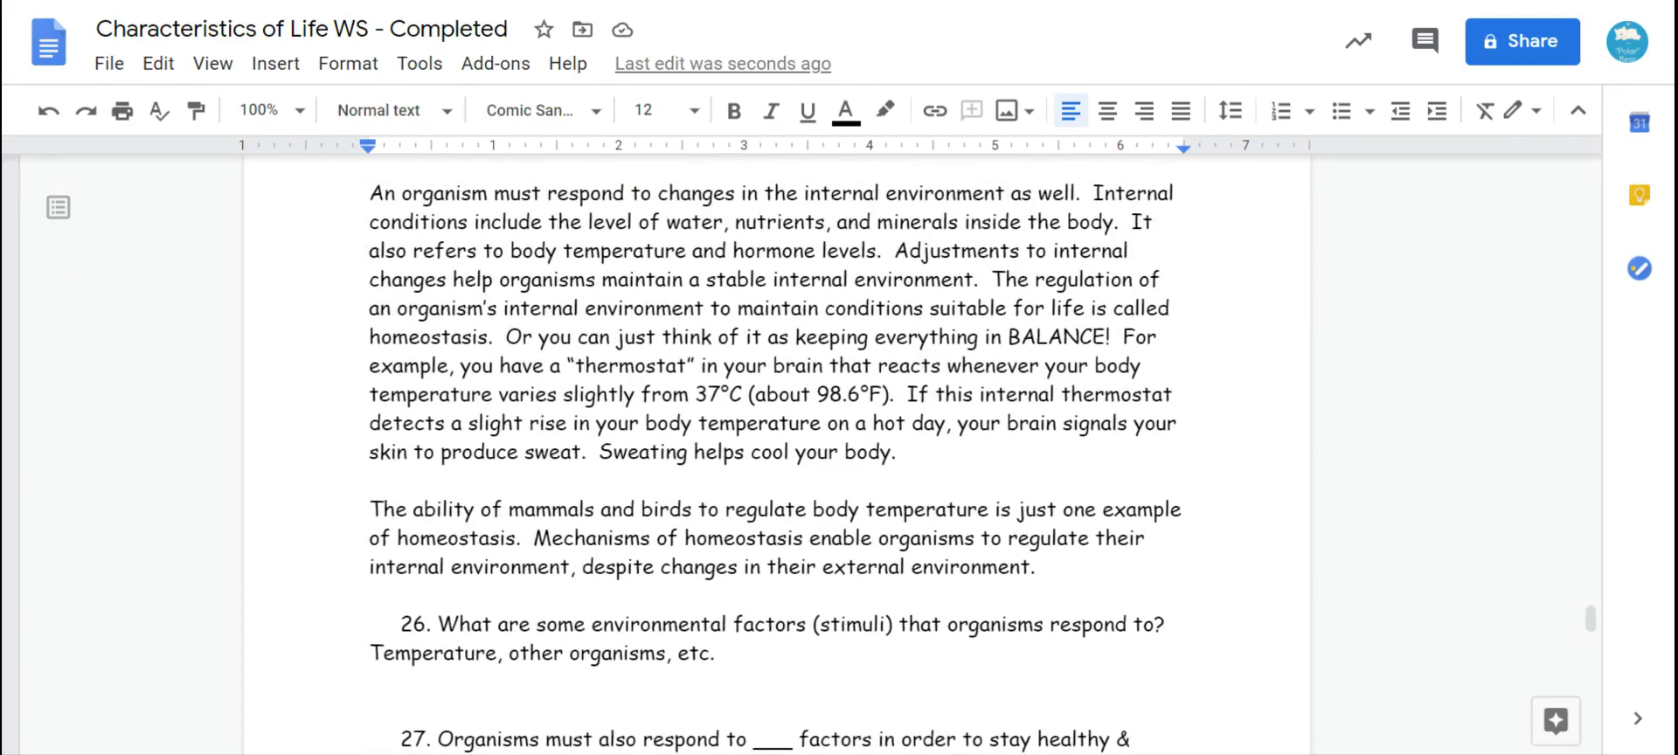
scroll(777, 436, "down", 11)
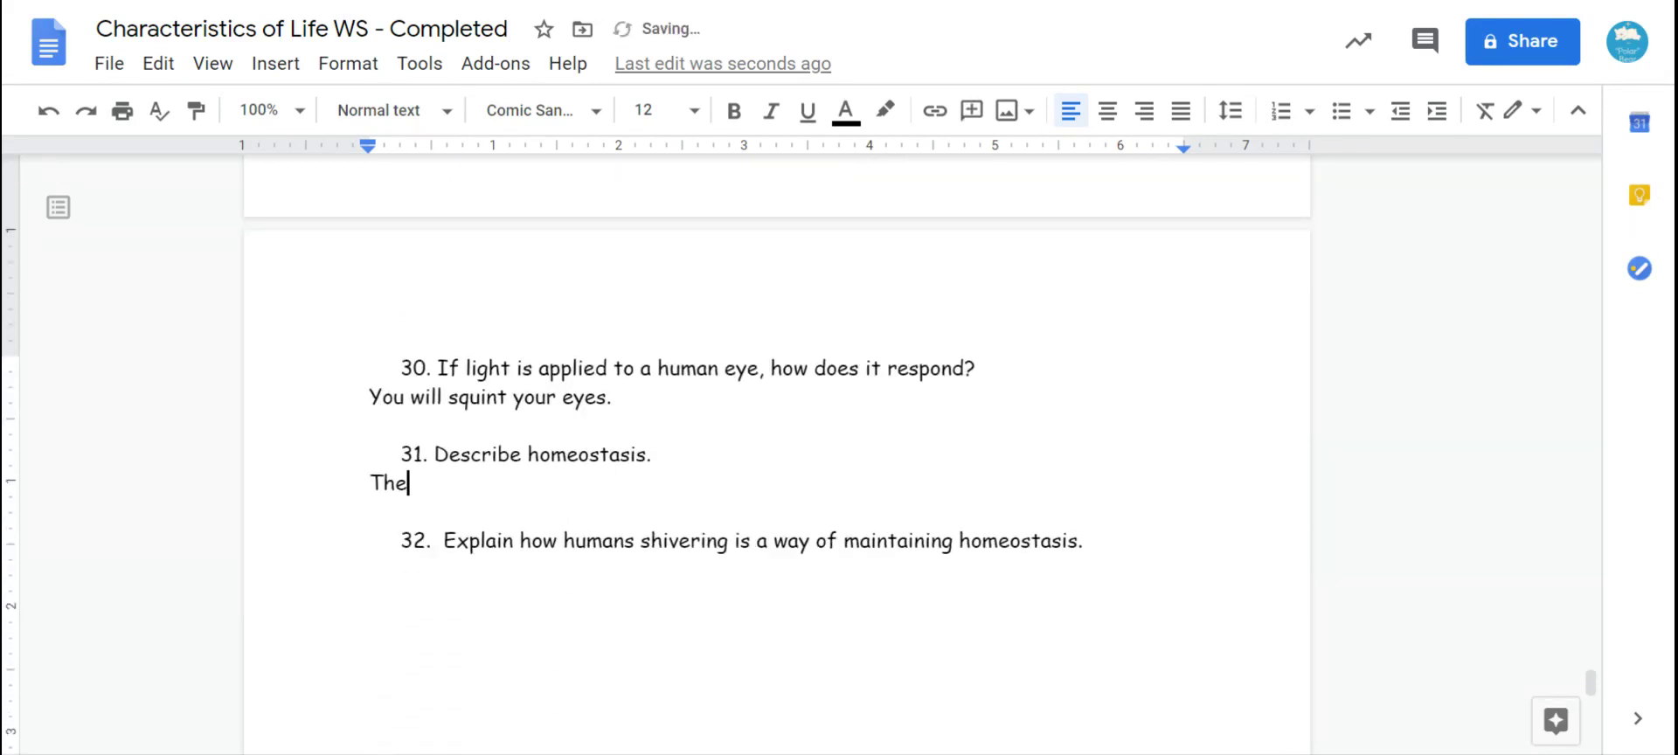
type("ability to regu")
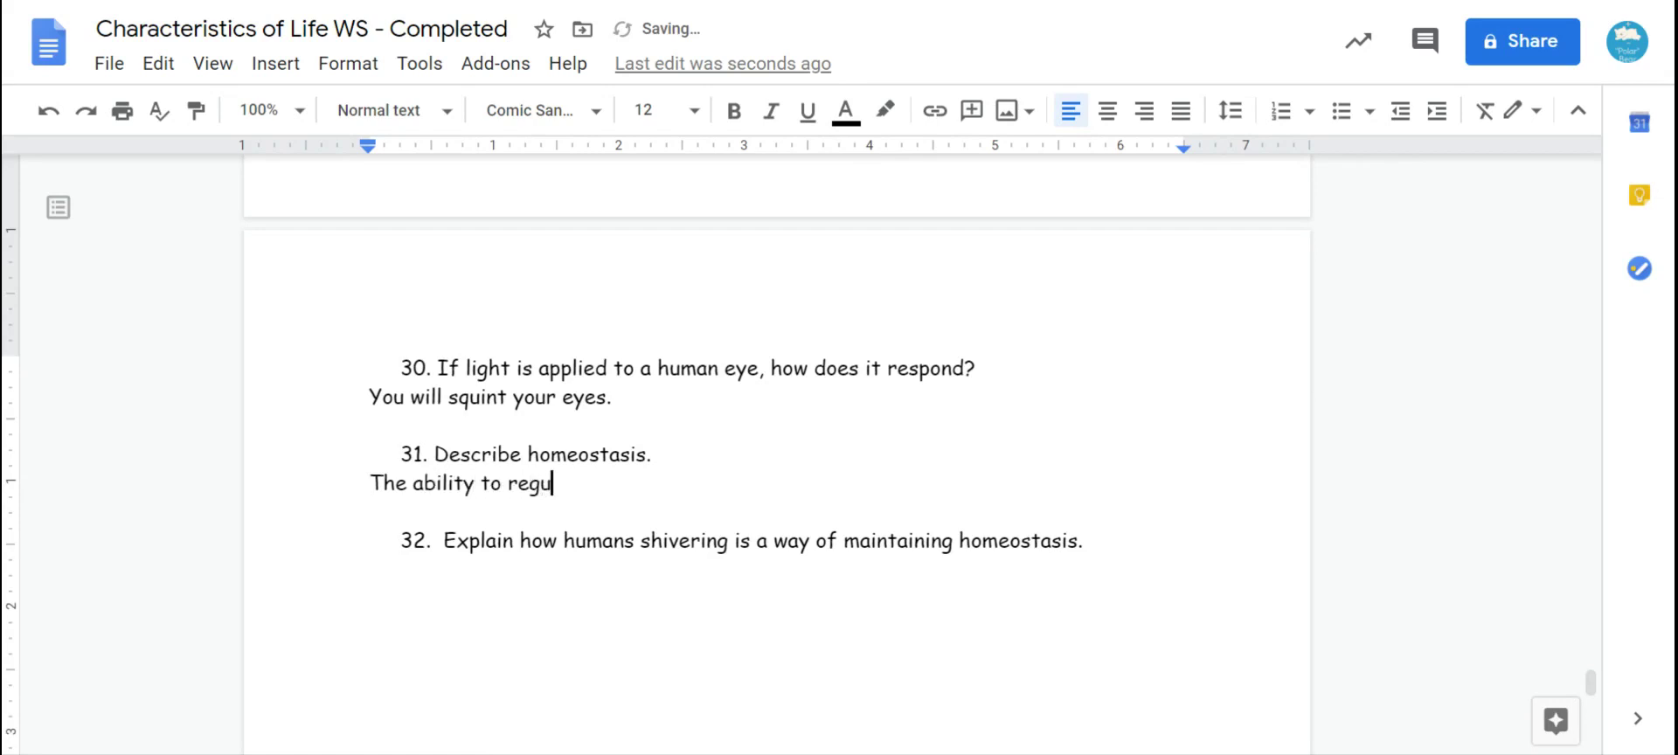
type("late and maintai")
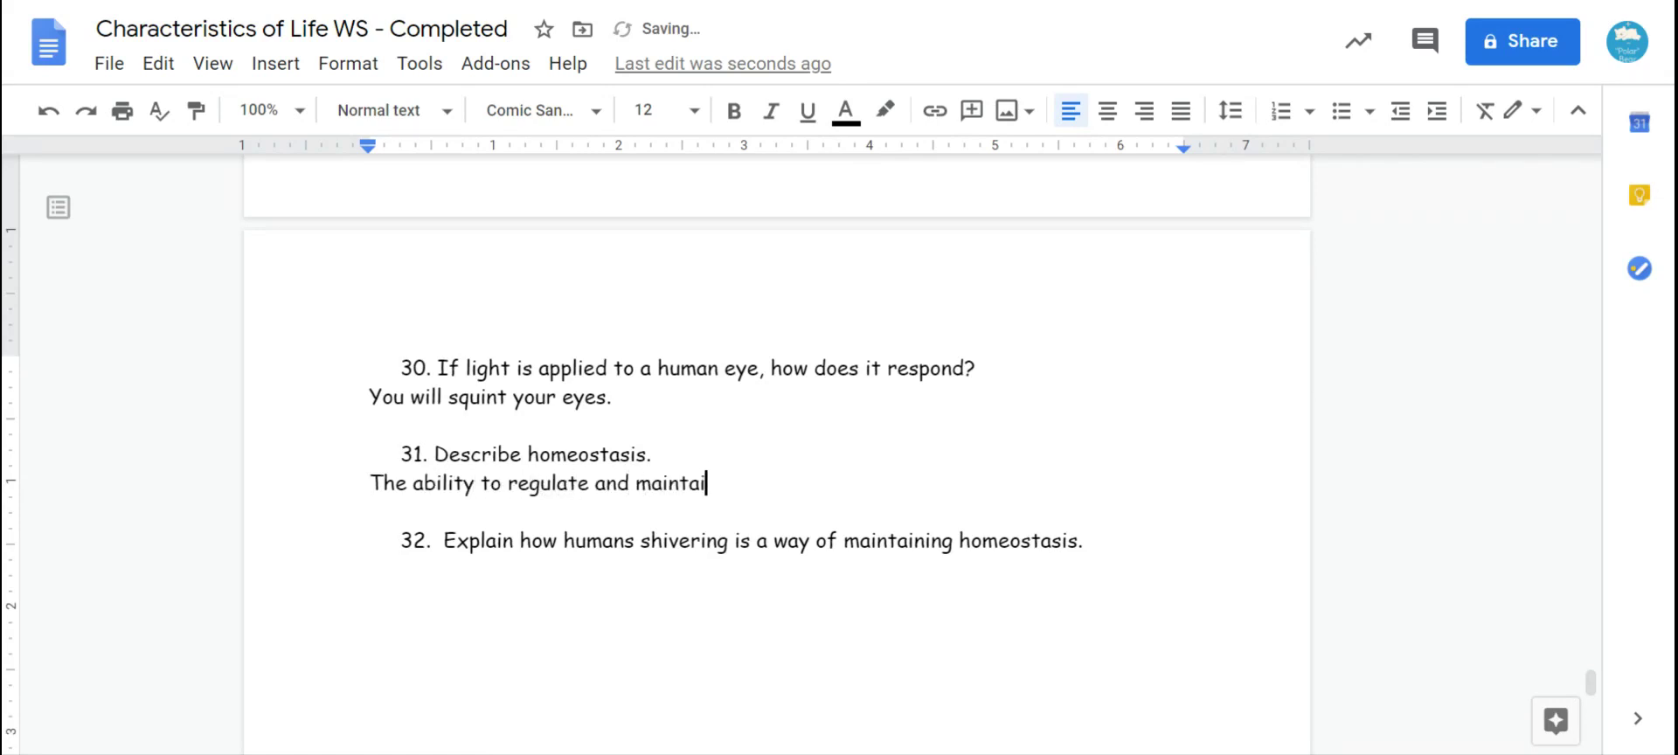
type("n a suitable inter")
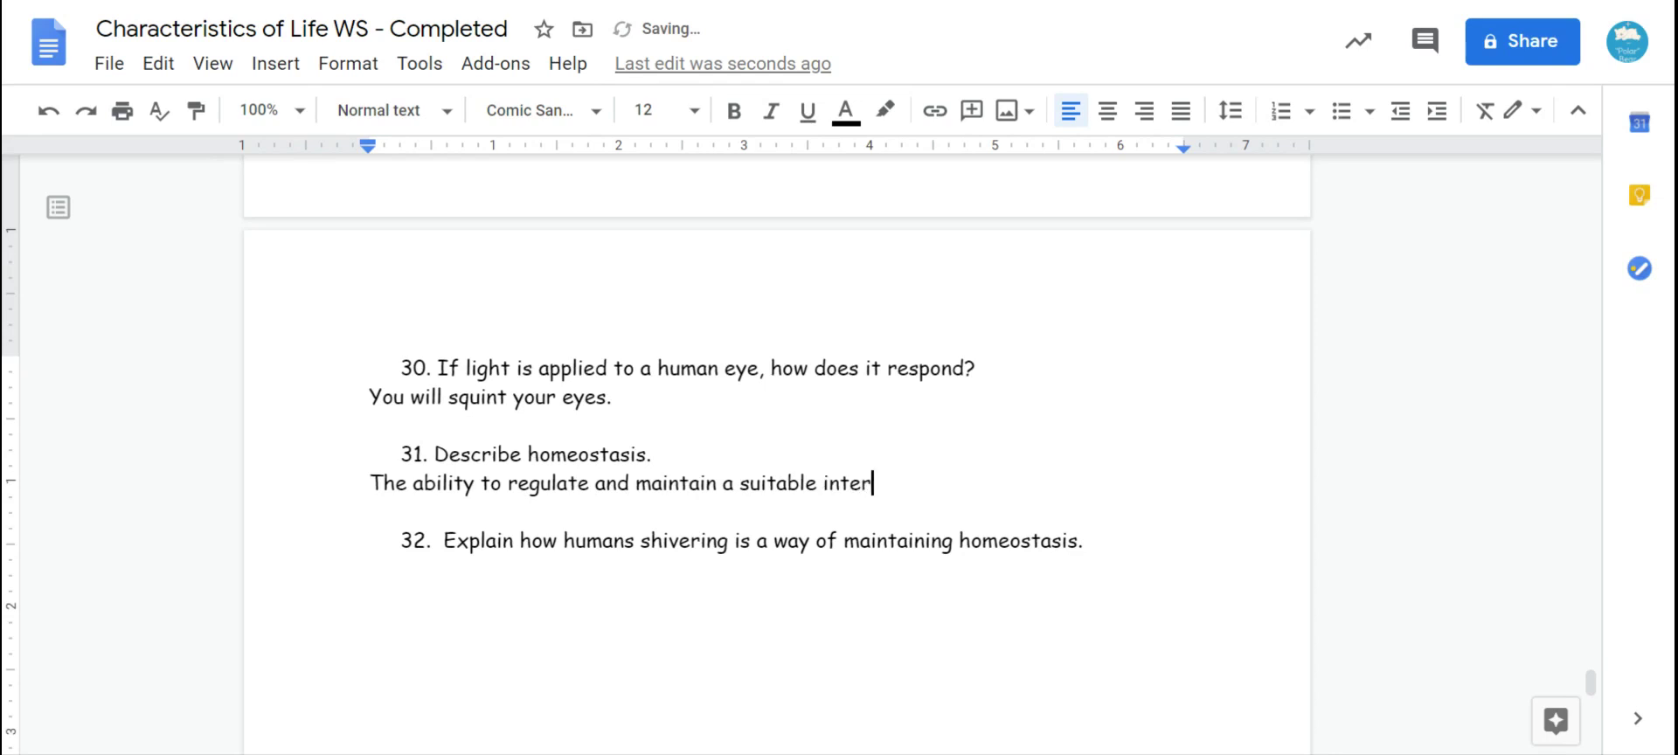
type("nal environment")
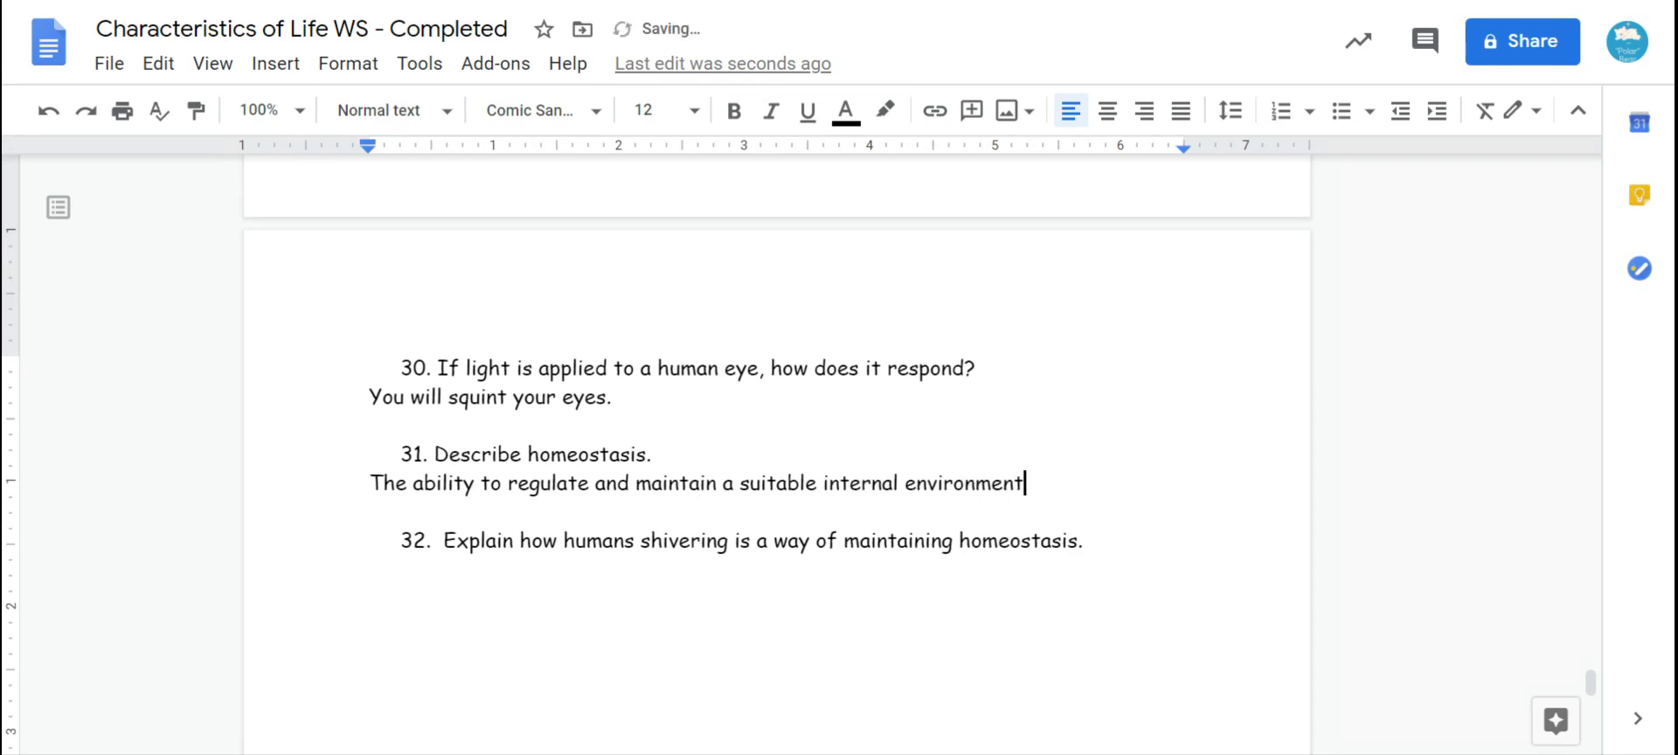
type(".")
Step: Answer question 32 on a new line below it with "When you shiver, you increase friction, which increases your body temperature"
key("Down")
key("Down")
key("End")
key("Return")
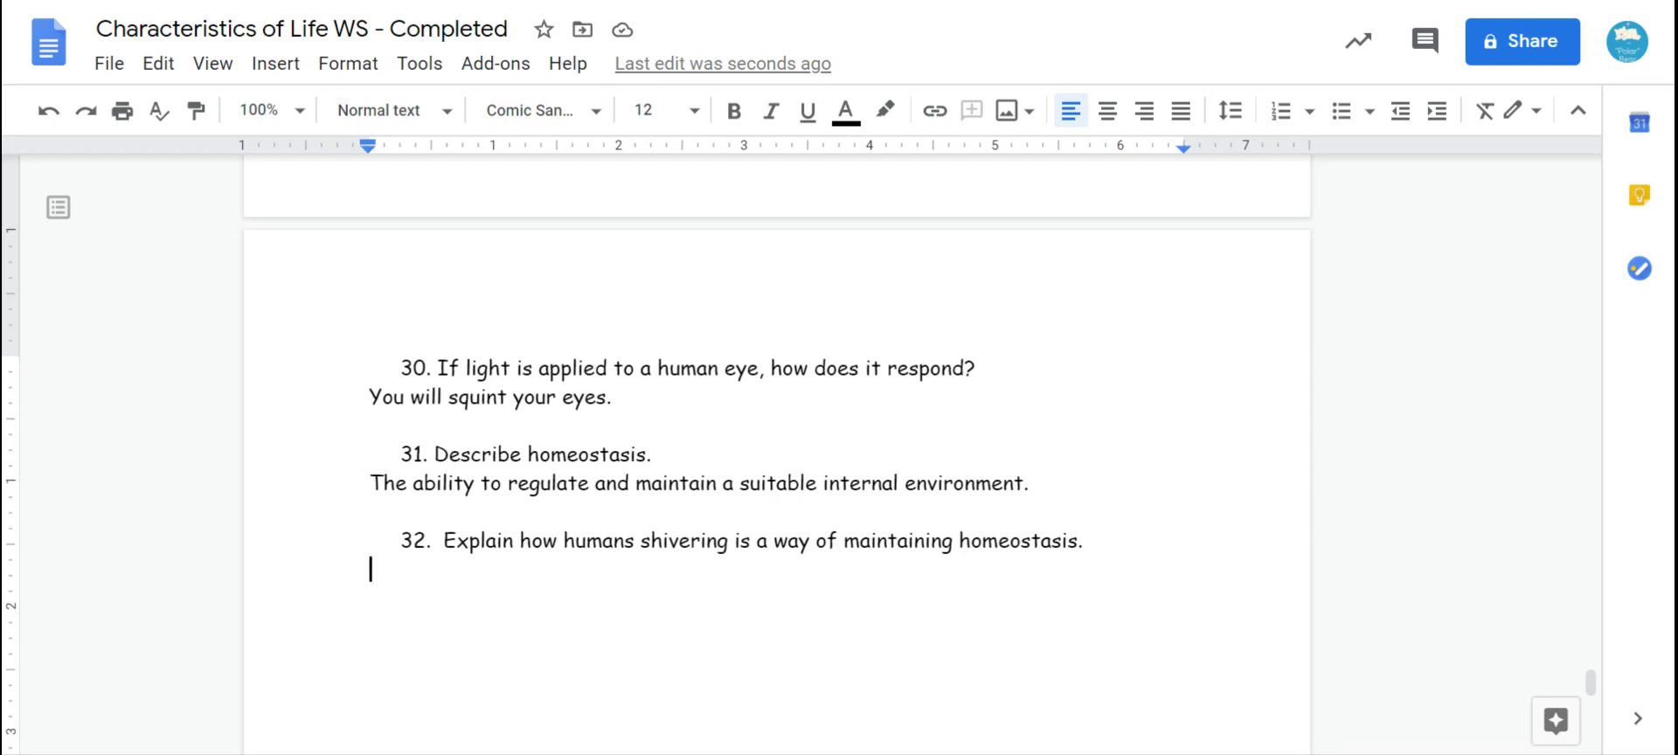
type("When you")
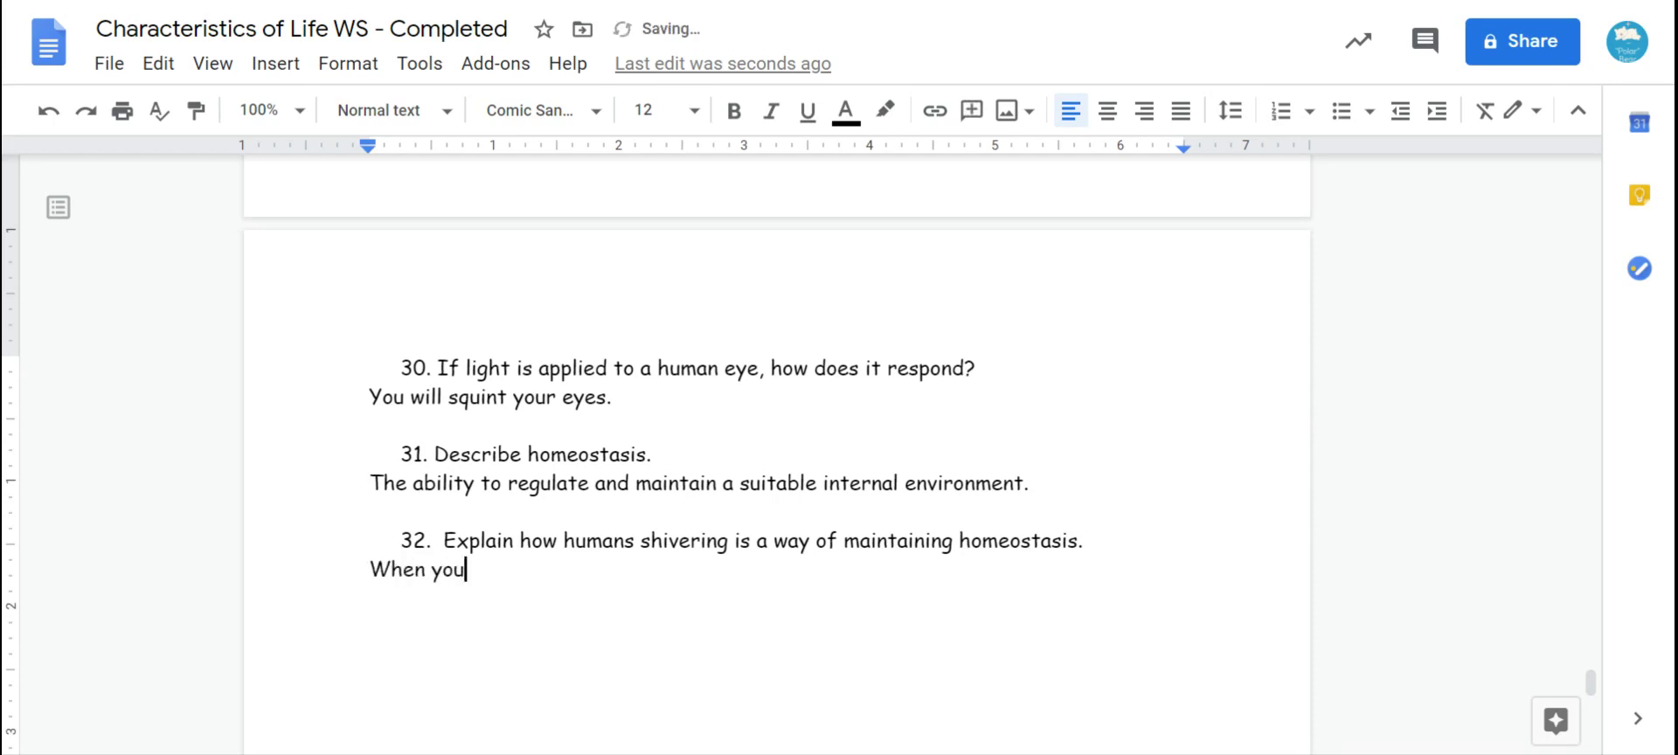
type(" shiver, you")
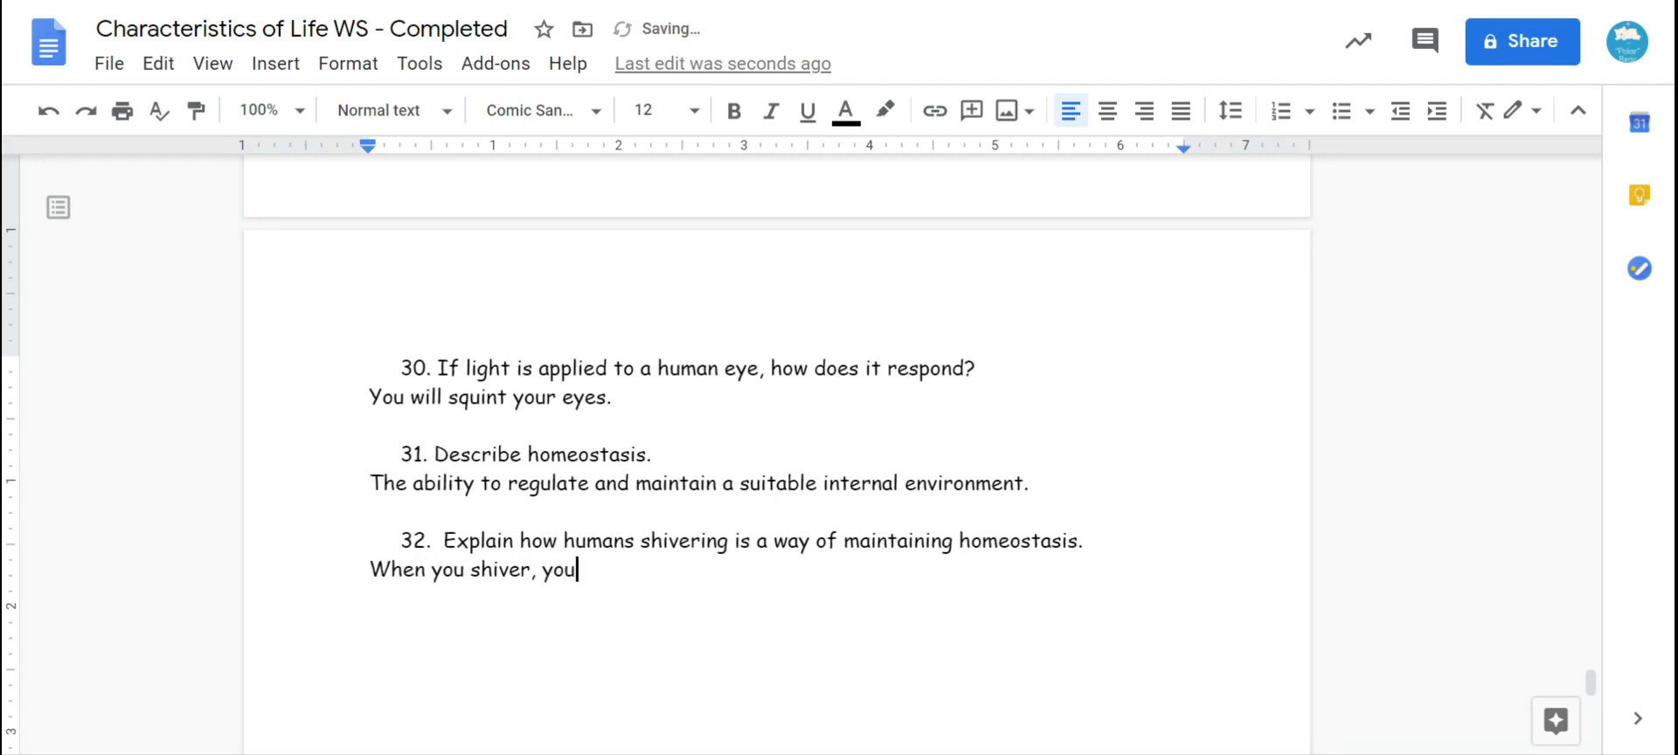
type(" increase fric")
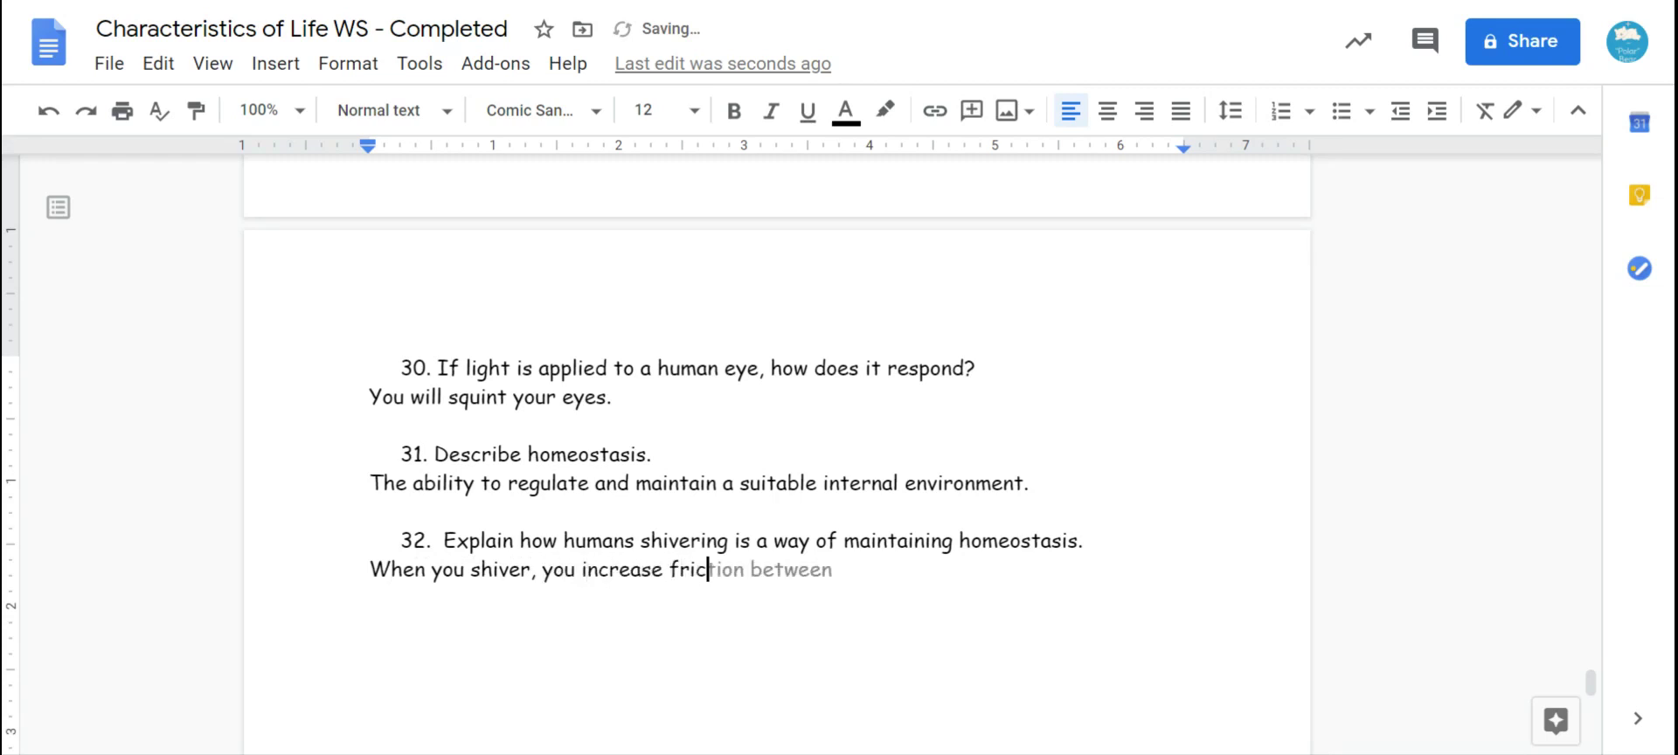
type("tion, which increase")
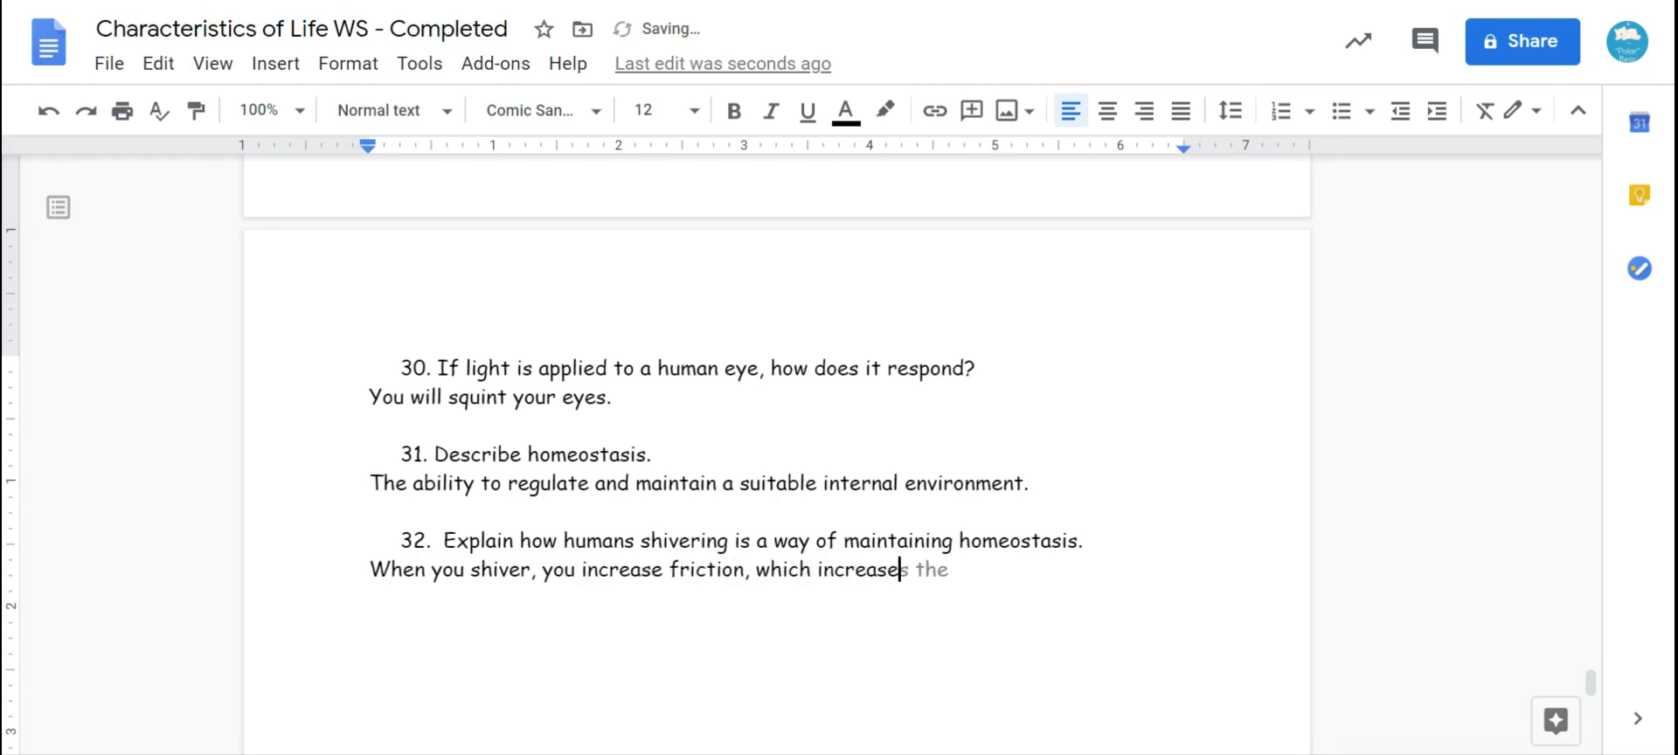
type("s your body temper")
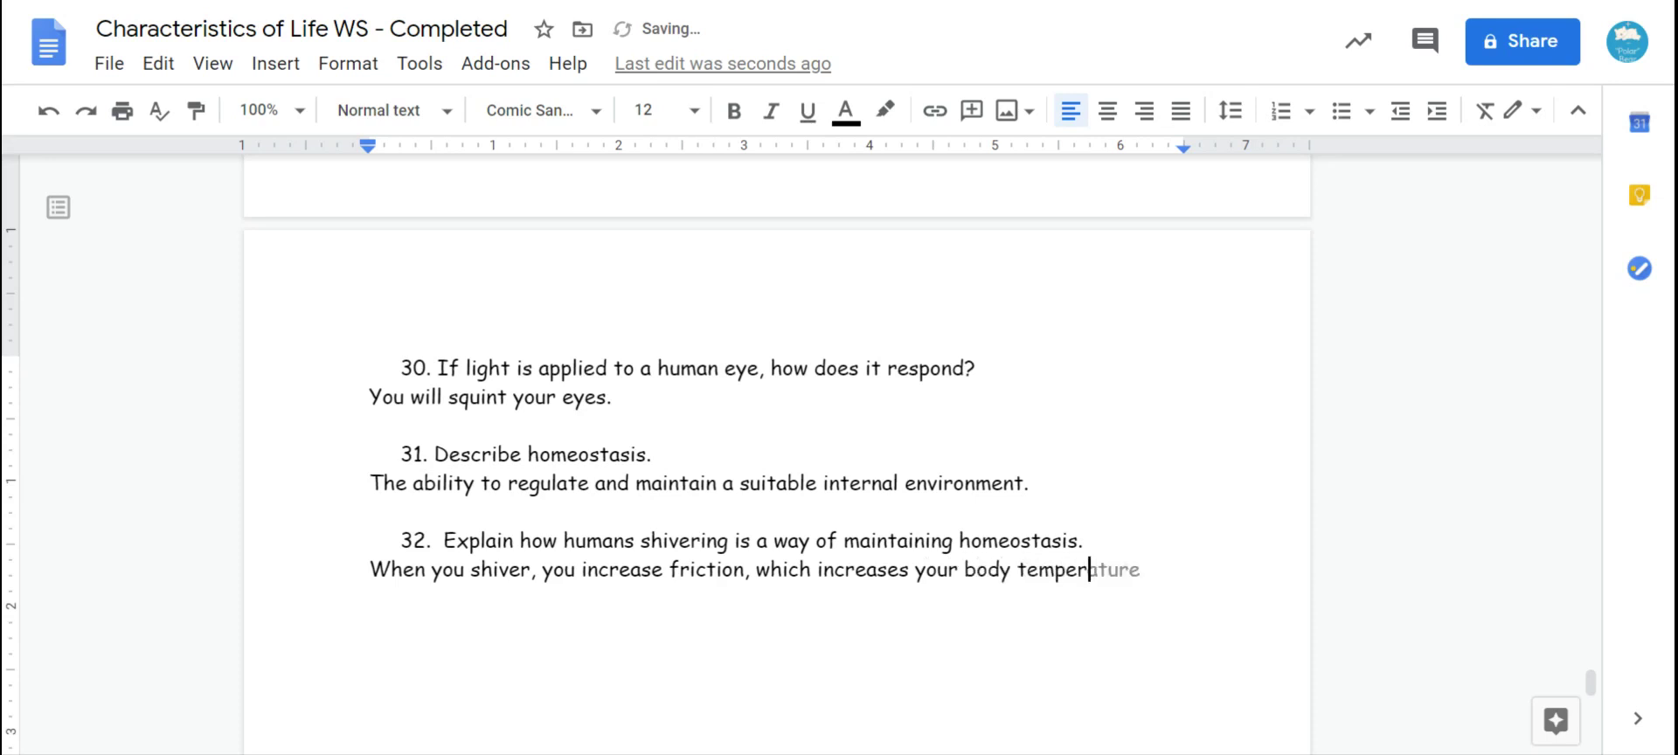